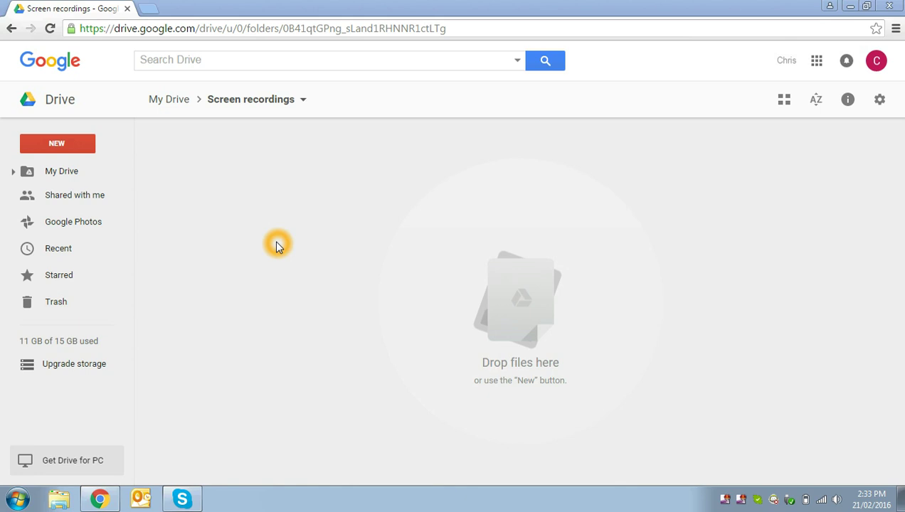
Step: Create a new blank spreadsheet and rename it 'My finances'
{"action": "left_click", "coordinate": [57, 148]}
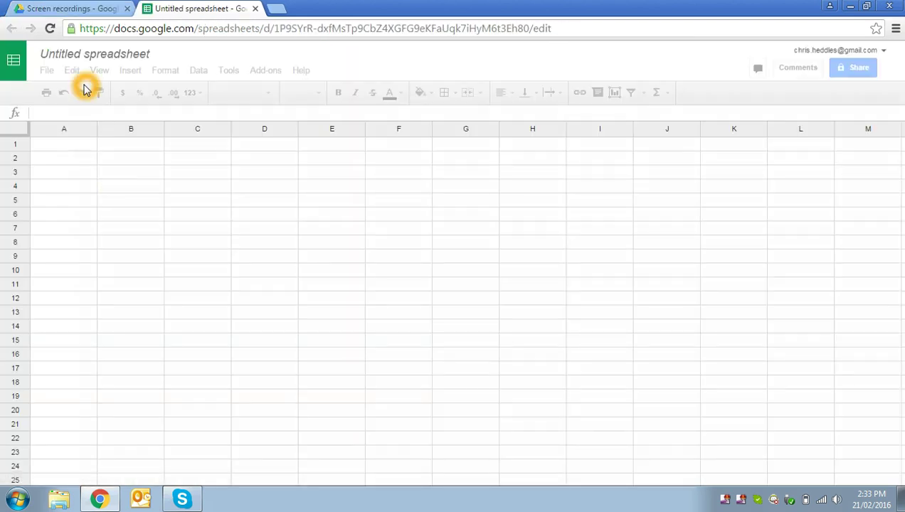
{"action": "left_click", "coordinate": [69, 57]}
{"action": "left_click", "coordinate": [69, 57]}
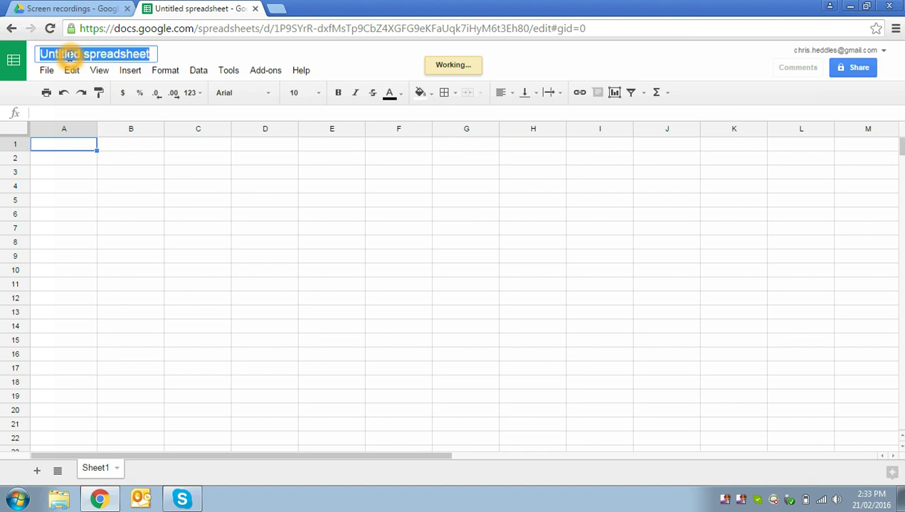
{"action": "key", "text": "BackSpace"}
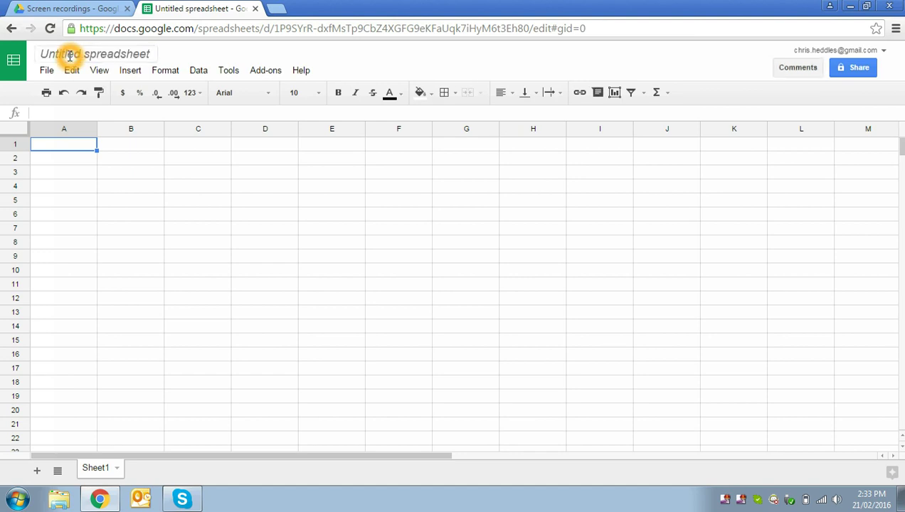
{"action": "left_click", "coordinate": [69, 57]}
{"action": "type", "text": "My "}
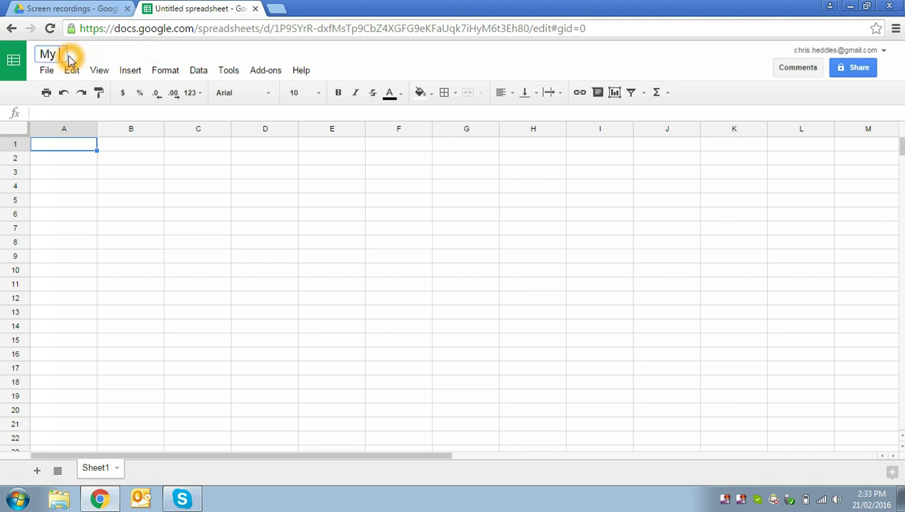
{"action": "type", "text": "finances"}
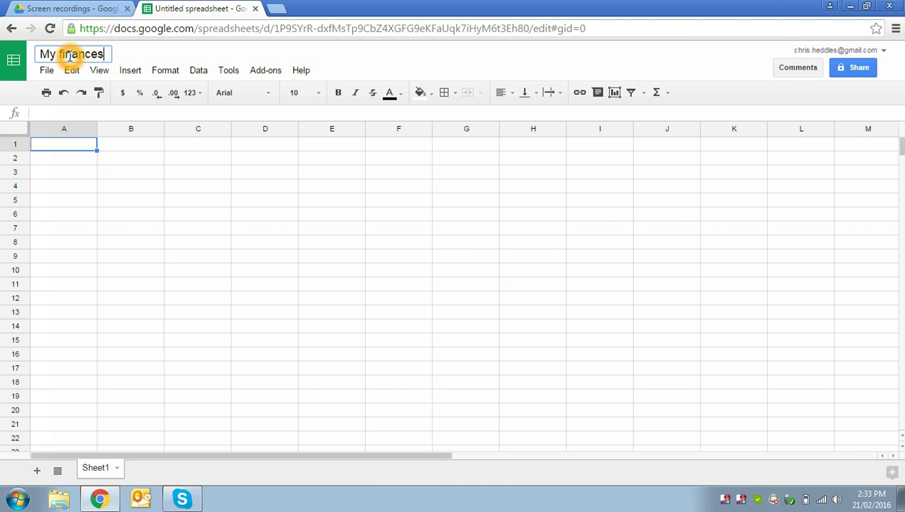
{"action": "key", "text": "Return"}
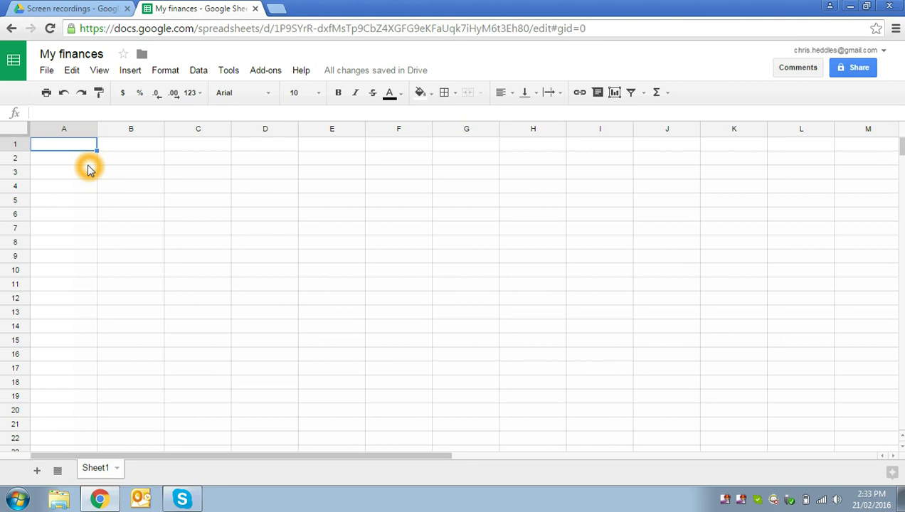
Step: Enter the rate 4.5 in A1 with a % label in B1
{"action": "type", "text": "4.5"}
{"action": "key", "text": "Tab"}
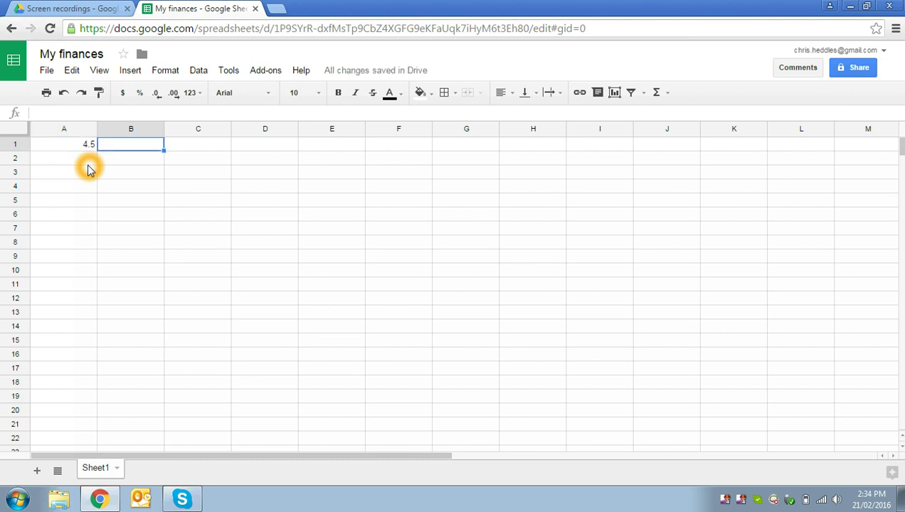
{"action": "type", "text": "%"}
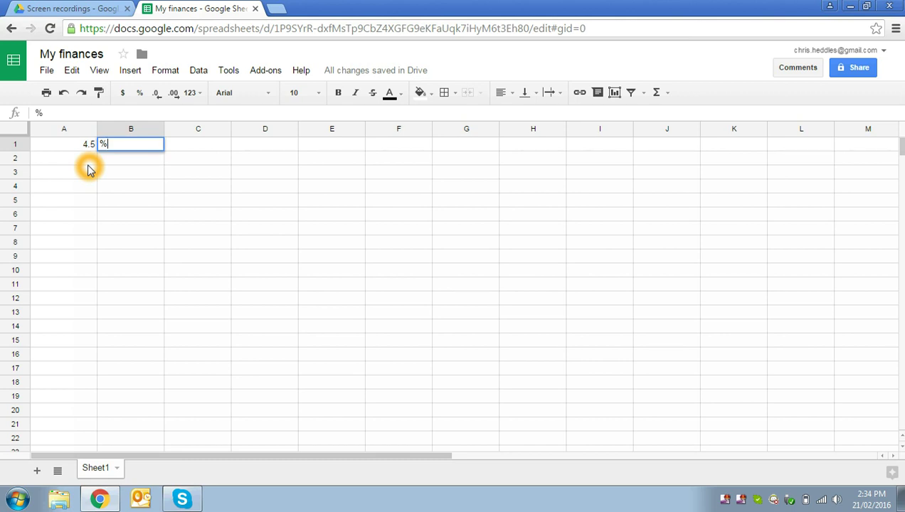
{"action": "key", "text": "Return"}
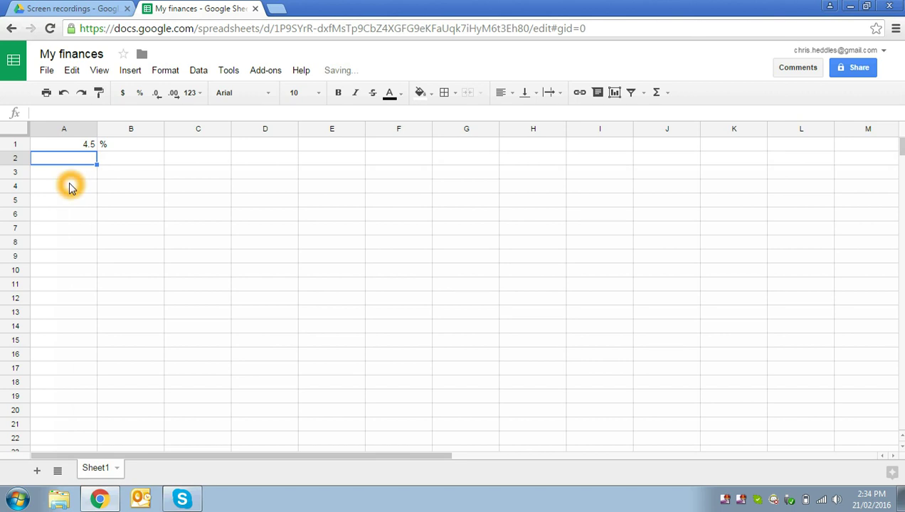
Step: Add the headings Time (years), Interest and Balance across A4:C4
{"action": "left_click", "coordinate": [68, 185]}
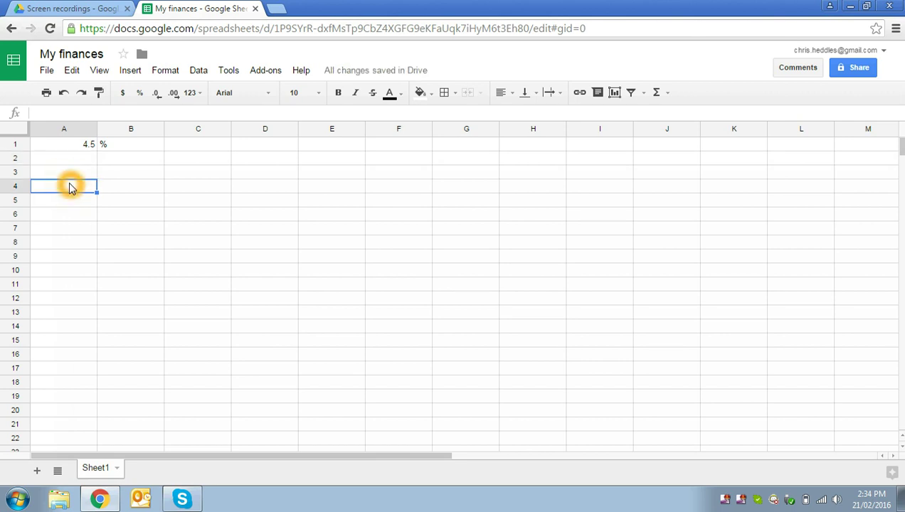
{"action": "type", "text": "Time (ye"}
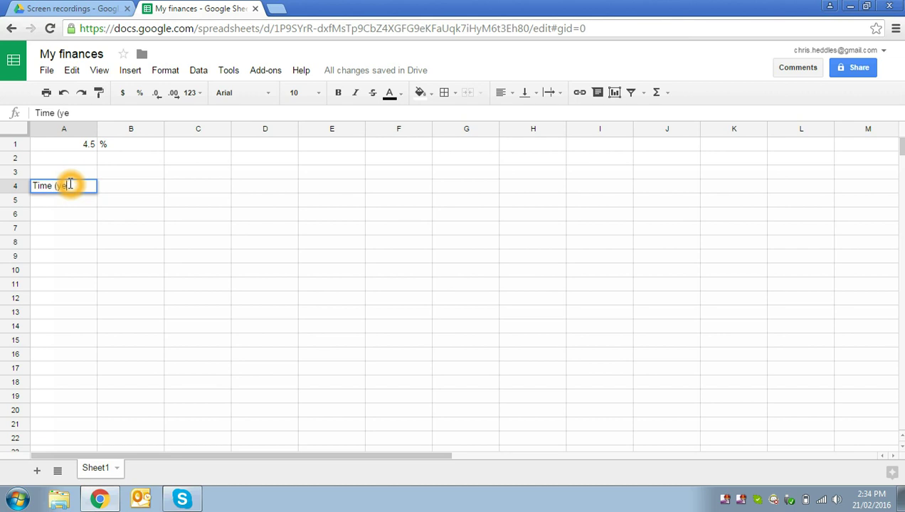
{"action": "type", "text": "ars)"}
{"action": "key", "text": "Tab"}
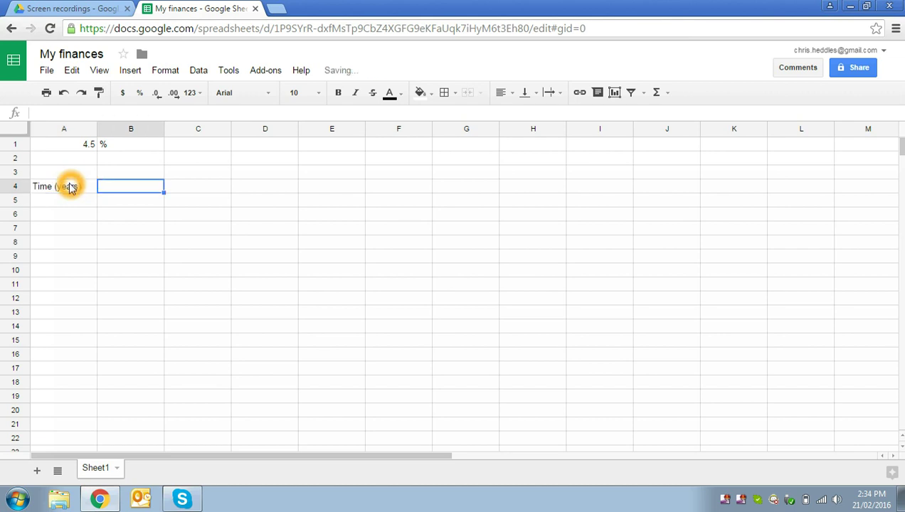
{"action": "type", "text": "Interest"}
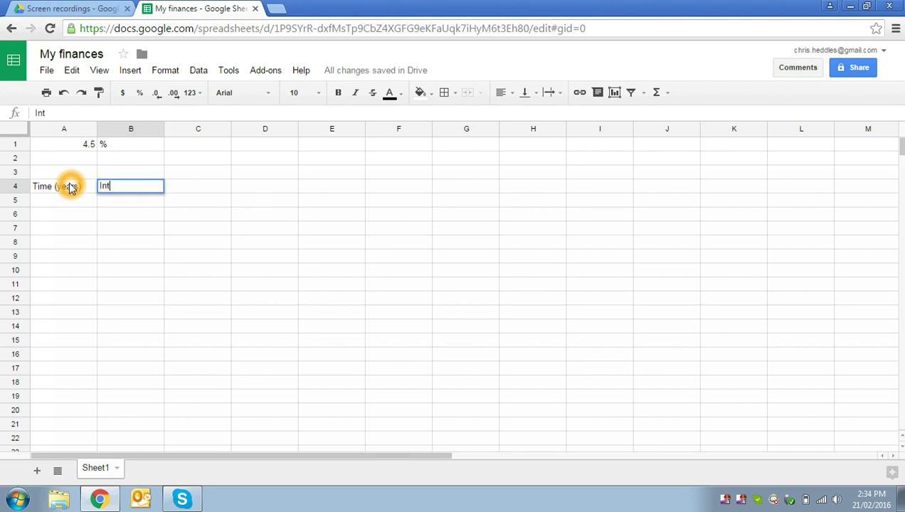
{"action": "key", "text": "Tab"}
{"action": "type", "text": "Balanac"}
{"action": "key", "text": "BackSpace"}
{"action": "key", "text": "BackSpace"}
{"action": "key", "text": "BackSpace"}
{"action": "type", "text": "nce"}
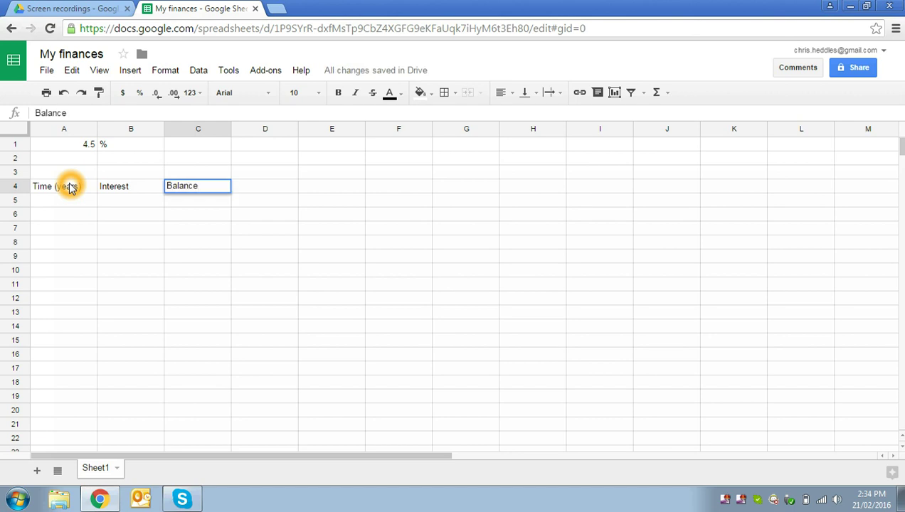
{"action": "key", "text": "Return"}
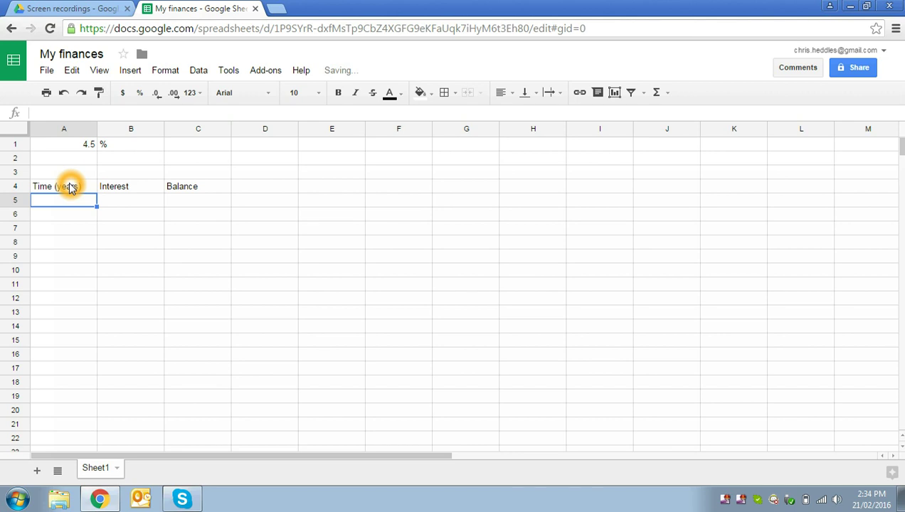
Step: Enter the years 0, 1, 2, 3 down A5:A8
{"action": "type", "text": "0"}
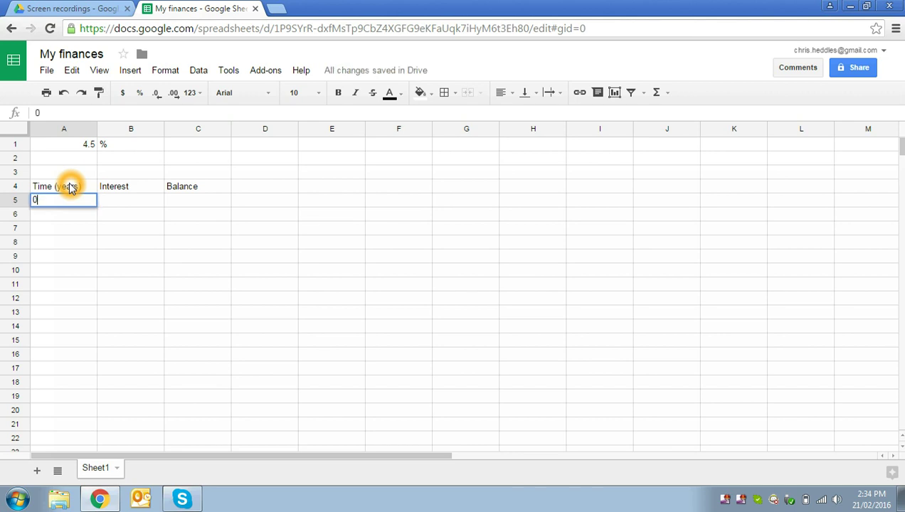
{"action": "key", "text": "Return"}
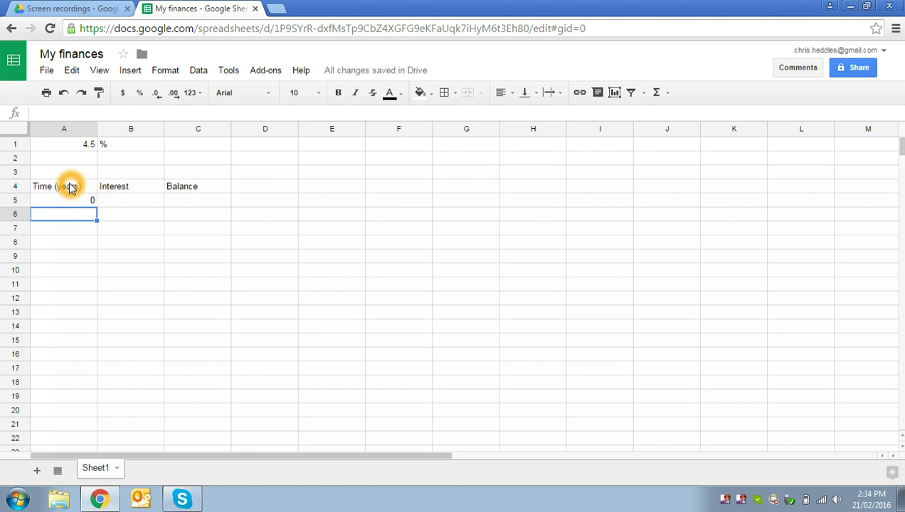
{"action": "type", "text": "1"}
{"action": "key", "text": "Return"}
{"action": "type", "text": "2"}
{"action": "key", "text": "Return"}
{"action": "type", "text": "3"}
{"action": "key", "text": "Up"}
{"action": "key", "text": "Up"}
Step: Replace A6 with the formula =2+3, then start a new formula there
{"action": "type", "text": "="}
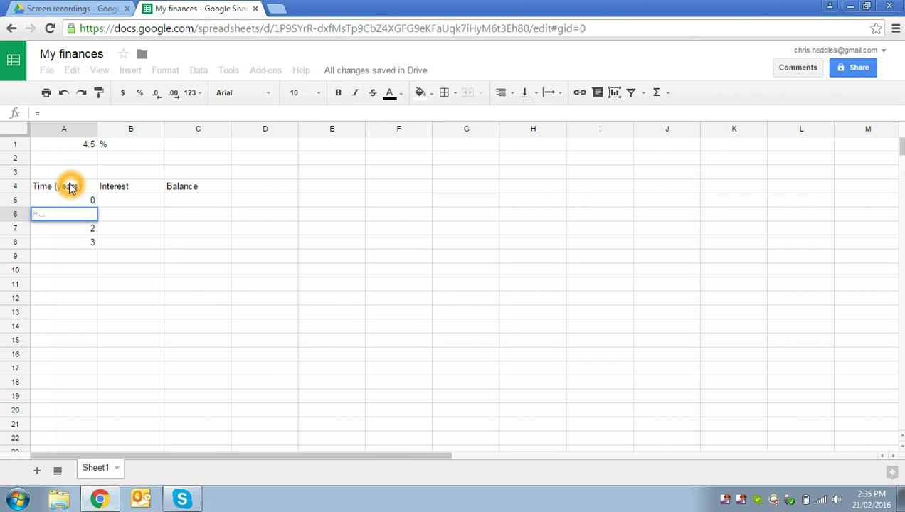
{"action": "type", "text": "2+3"}
{"action": "key", "text": "Return"}
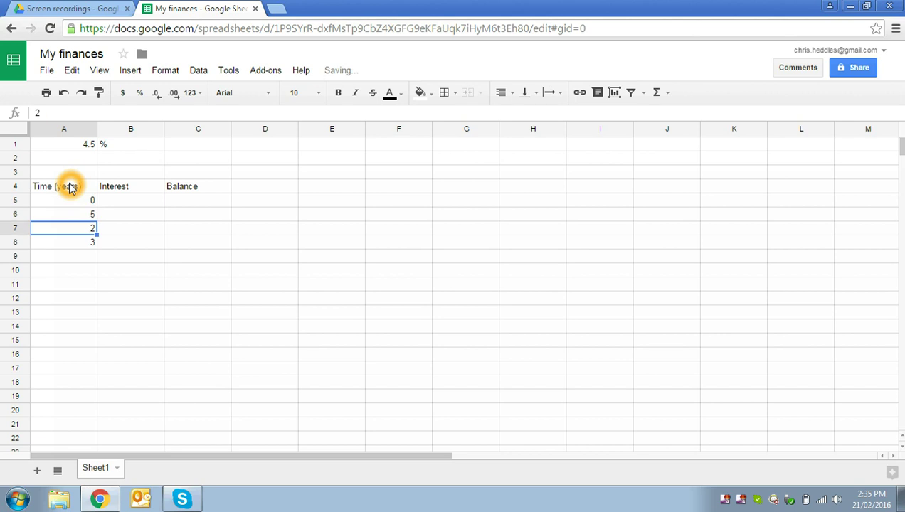
{"action": "key", "text": "Up"}
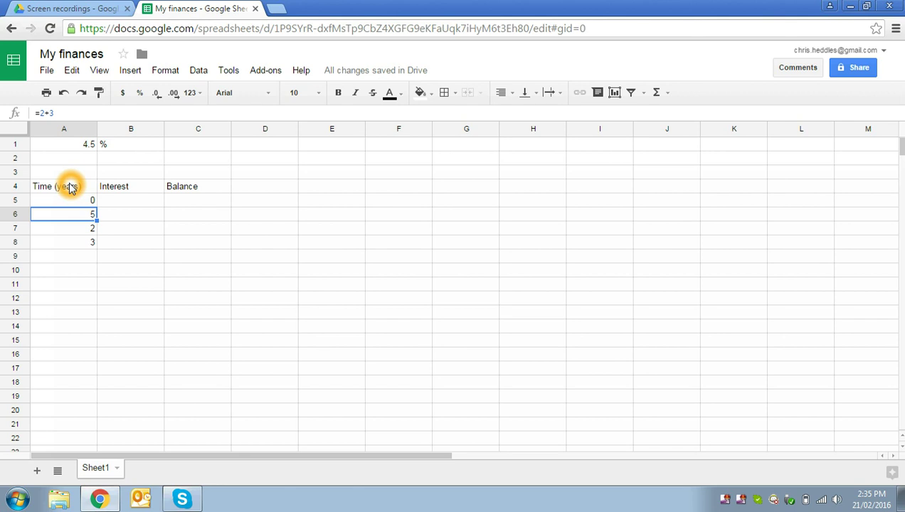
{"action": "type", "text": "="}
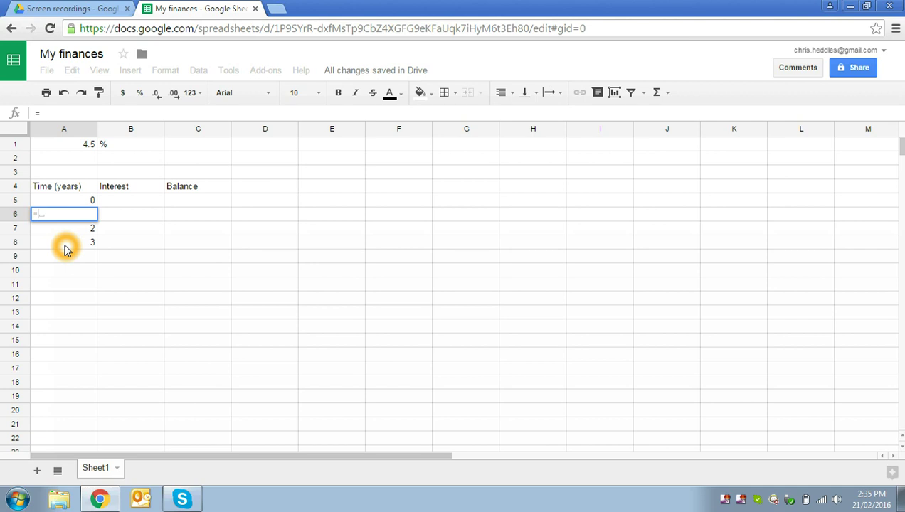
Step: Make A6's formula refer to cell A8 (=A8)
{"action": "left_click", "coordinate": [64, 242]}
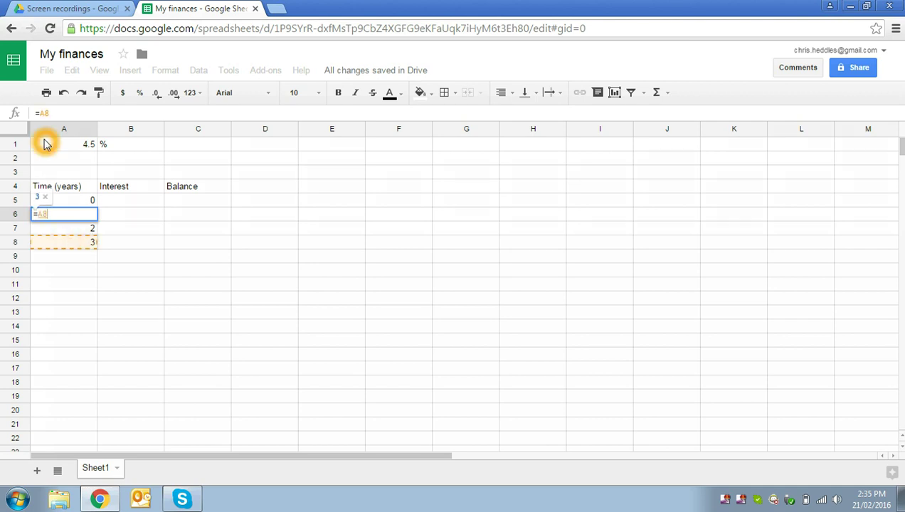
{"action": "left_click", "coordinate": [62, 130]}
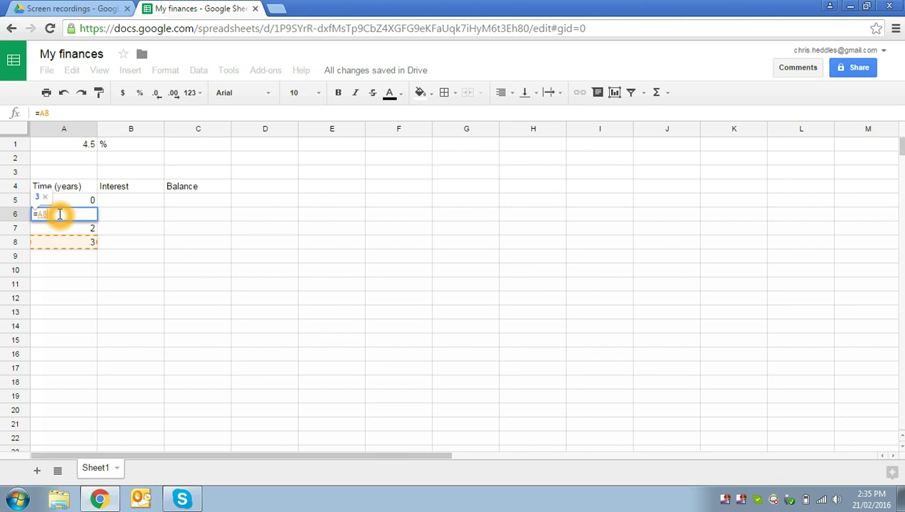
{"action": "key", "text": "Return"}
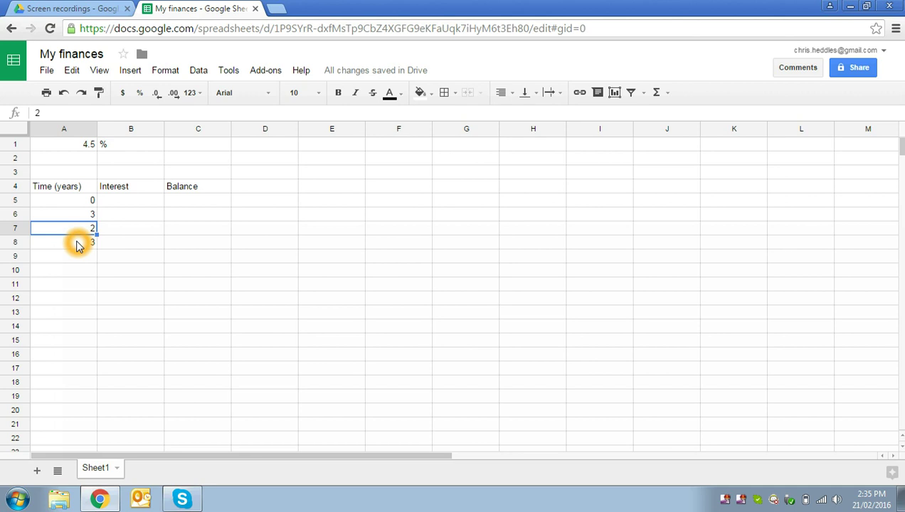
Step: Change A8 to 5 and check that A6 also shows 5
{"action": "left_click", "coordinate": [78, 245]}
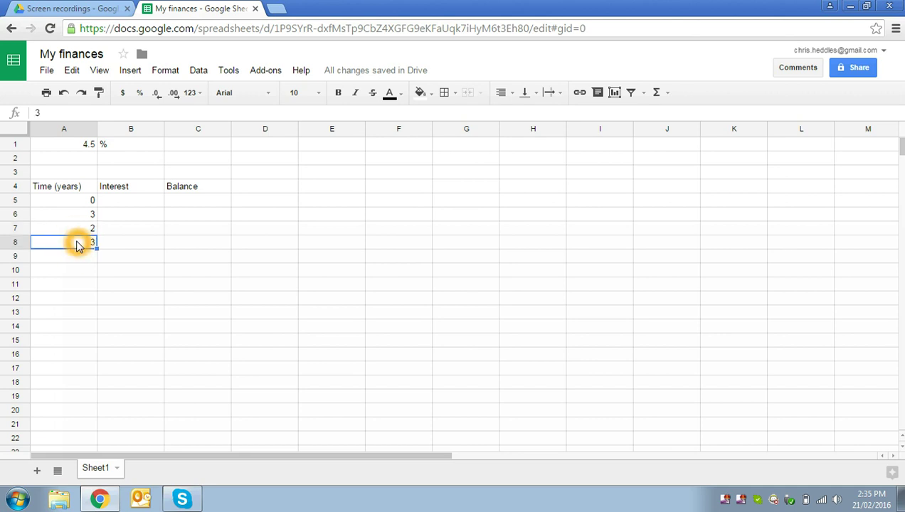
{"action": "type", "text": "5"}
{"action": "key", "text": "Return"}
{"action": "left_click", "coordinate": [57, 219]}
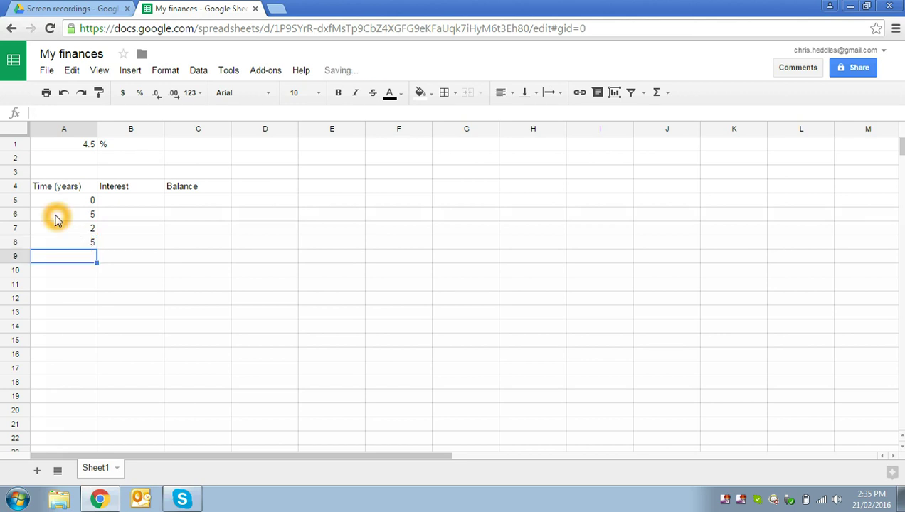
{"action": "left_click", "coordinate": [57, 219]}
{"action": "left_click", "coordinate": [66, 223]}
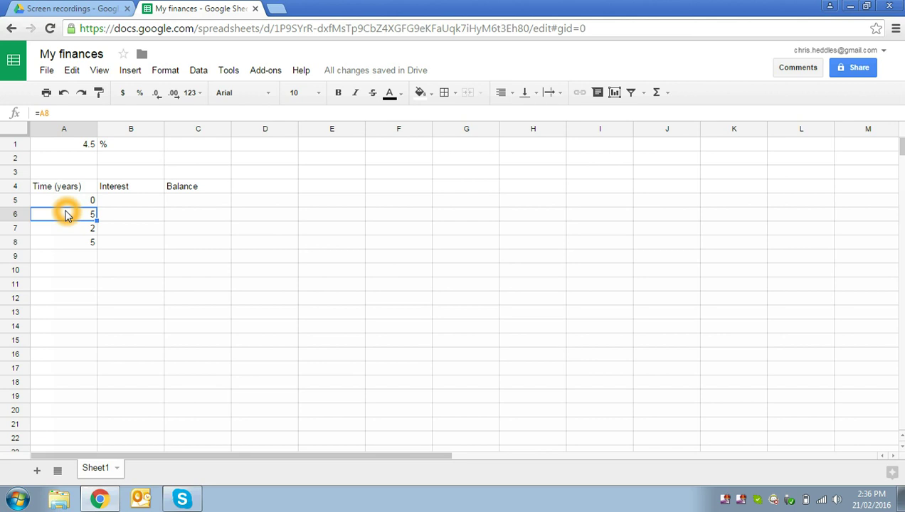
Step: Enter =A5+1 in A6 so it shows year 1
{"action": "type", "text": "="}
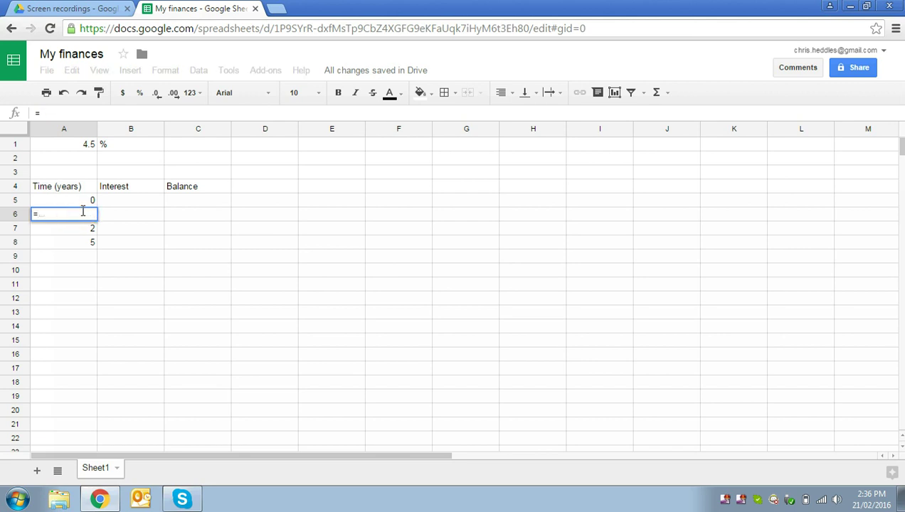
{"action": "left_click", "coordinate": [78, 204]}
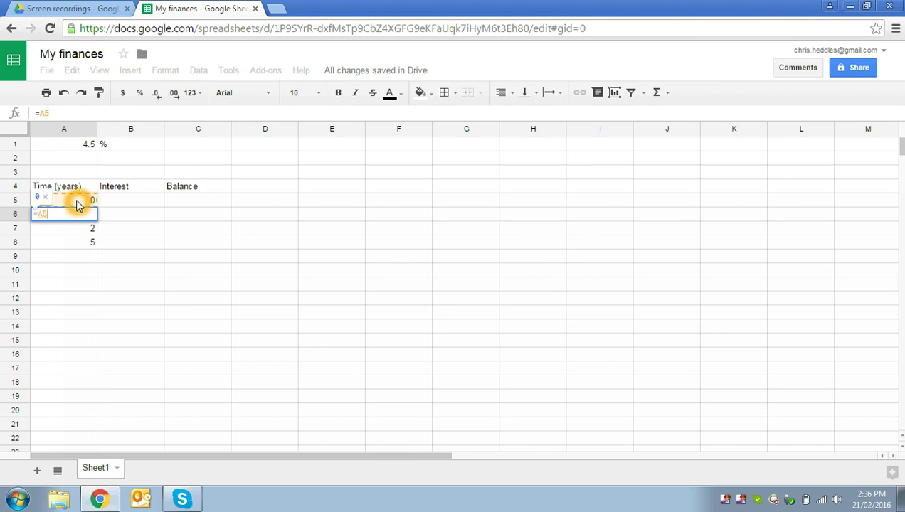
{"action": "type", "text": "+1"}
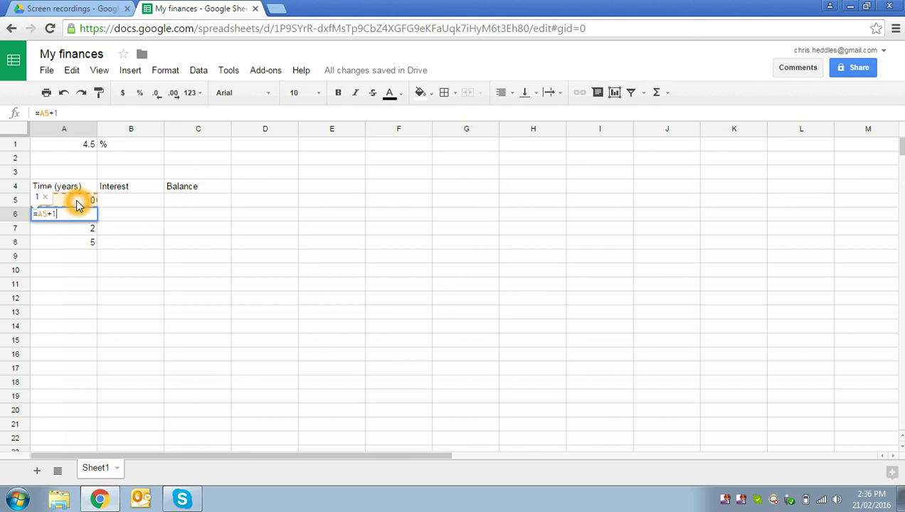
{"action": "key", "text": "Return"}
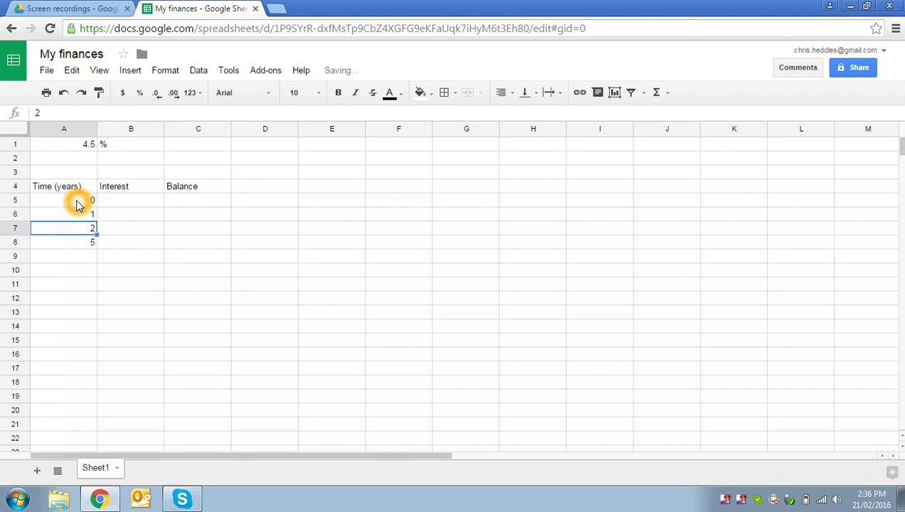
{"action": "key", "text": "Up"}
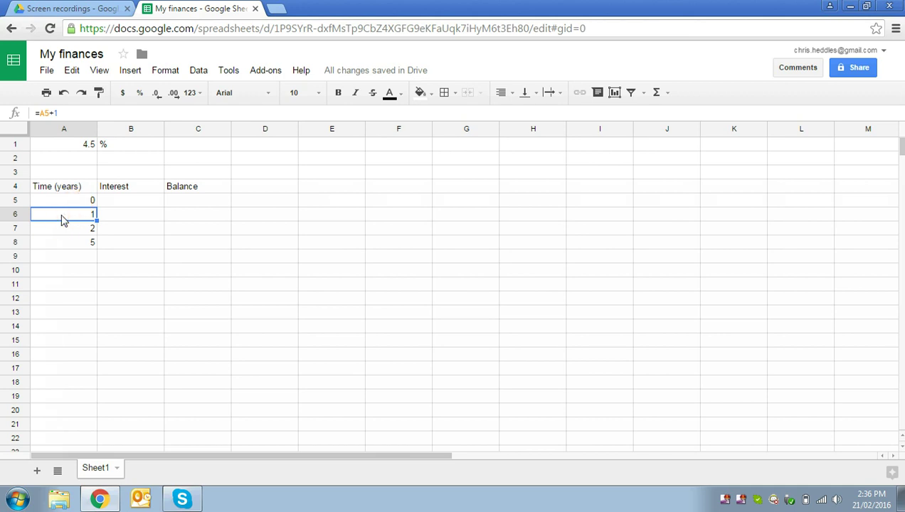
Step: Fill the =A5+1 formula from A6 down to A21 so years run 0 to 16
{"action": "left_click_drag", "start_coordinate": [62, 218], "coordinate": [65, 406]}
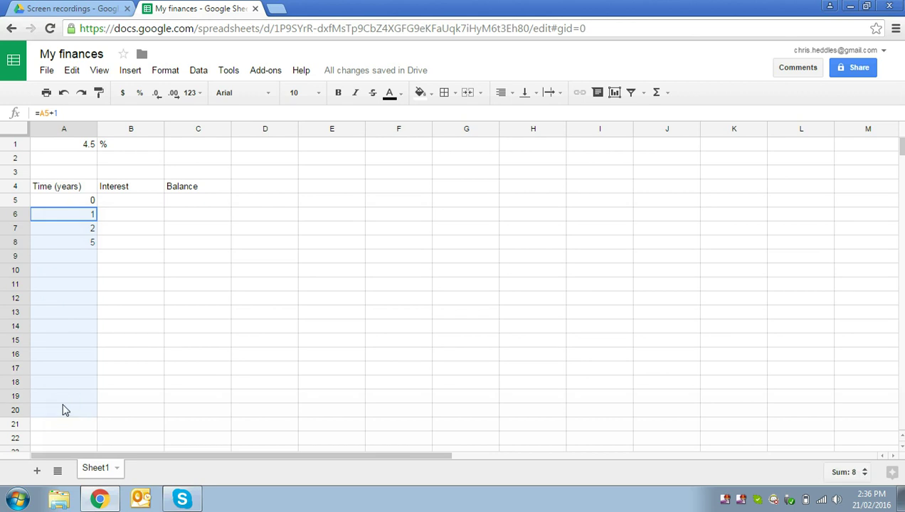
{"action": "left_click", "coordinate": [121, 258]}
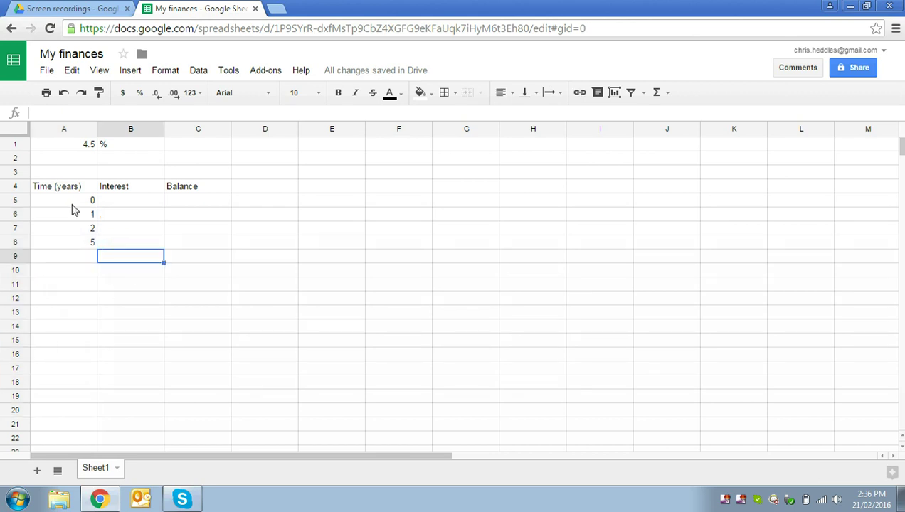
{"action": "left_click", "coordinate": [68, 212]}
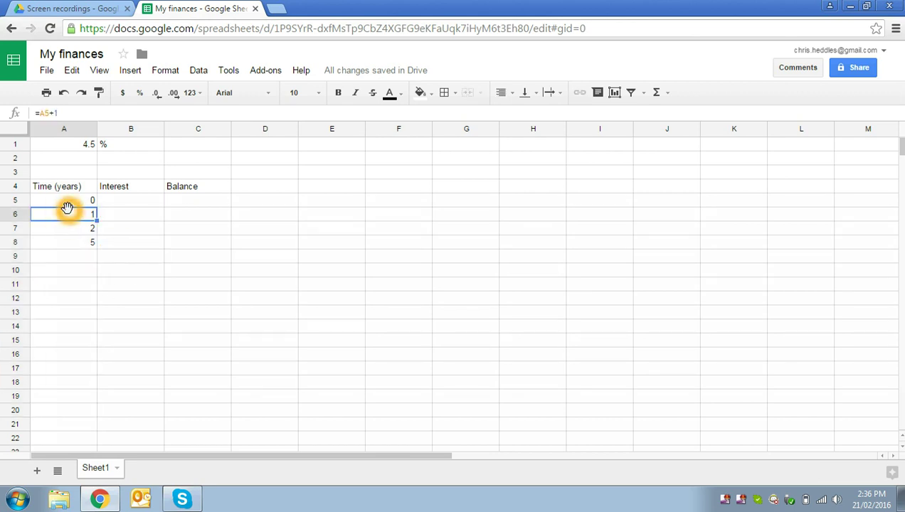
{"action": "key", "text": "shift+Down"}
{"action": "key", "text": "shift+Down"}
{"action": "key", "text": "shift+Down"}
{"action": "key", "text": "shift+Down"}
{"action": "key", "text": "shift+Down"}
{"action": "key", "text": "shift+Down"}
{"action": "key", "text": "shift+Down"}
{"action": "key", "text": "shift+Down"}
{"action": "key", "text": "shift+Down"}
{"action": "key", "text": "shift+Down"}
{"action": "key", "text": "shift+Down"}
{"action": "key", "text": "shift+Down"}
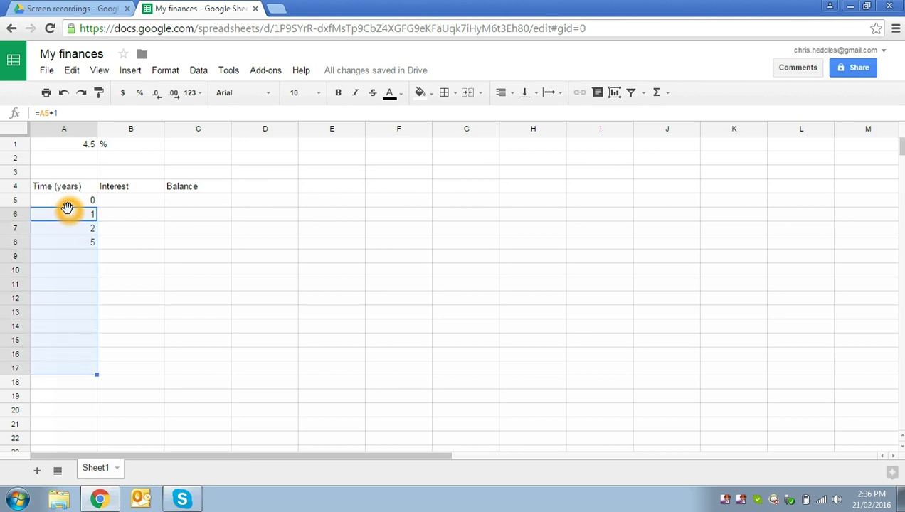
{"action": "key", "text": "shift+Down"}
{"action": "key", "text": "shift+Right"}
{"action": "key", "text": "shift+Right"}
{"action": "key", "text": "shift+Left"}
{"action": "key", "text": "shift+Left"}
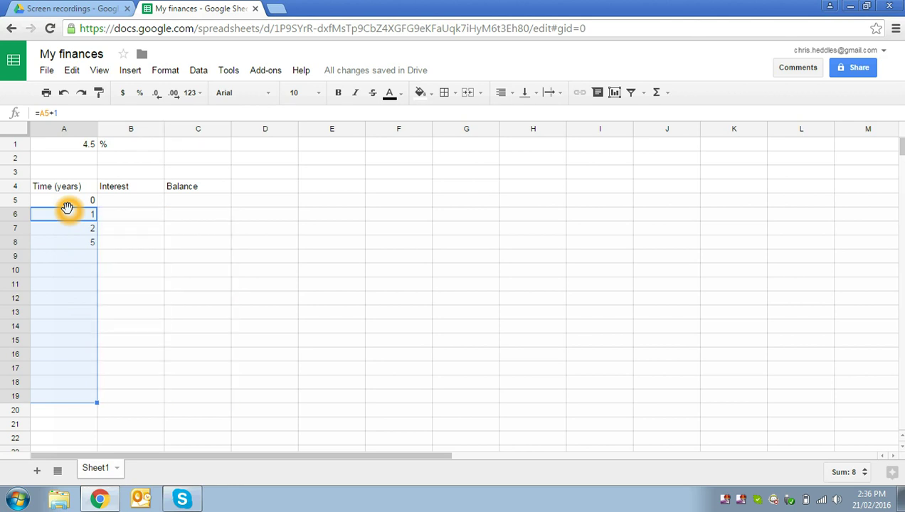
{"action": "key", "text": "shift+Down"}
{"action": "key", "text": "shift+Down"}
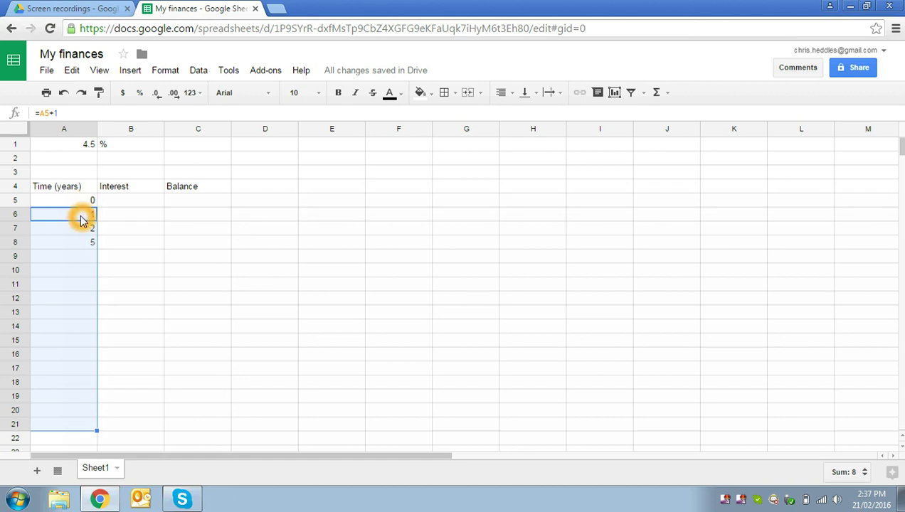
{"action": "key", "text": "ctrl+d"}
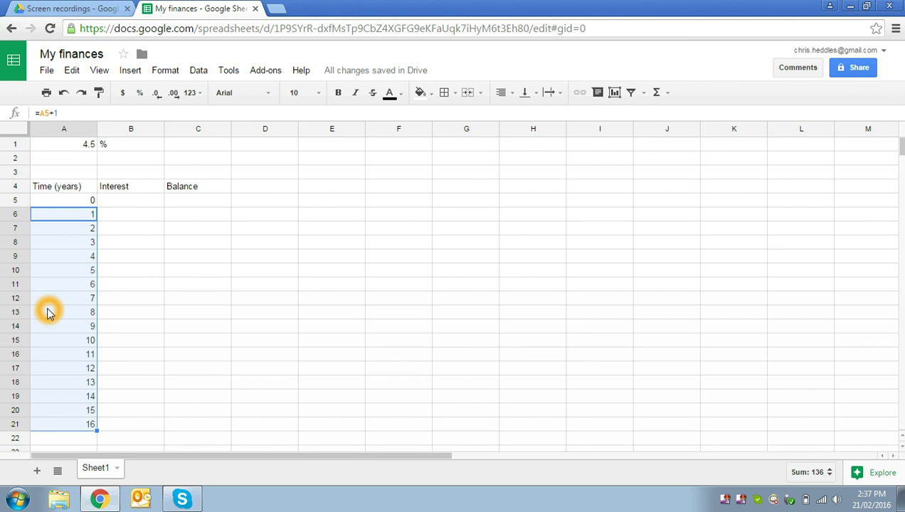
{"action": "left_click", "coordinate": [65, 314]}
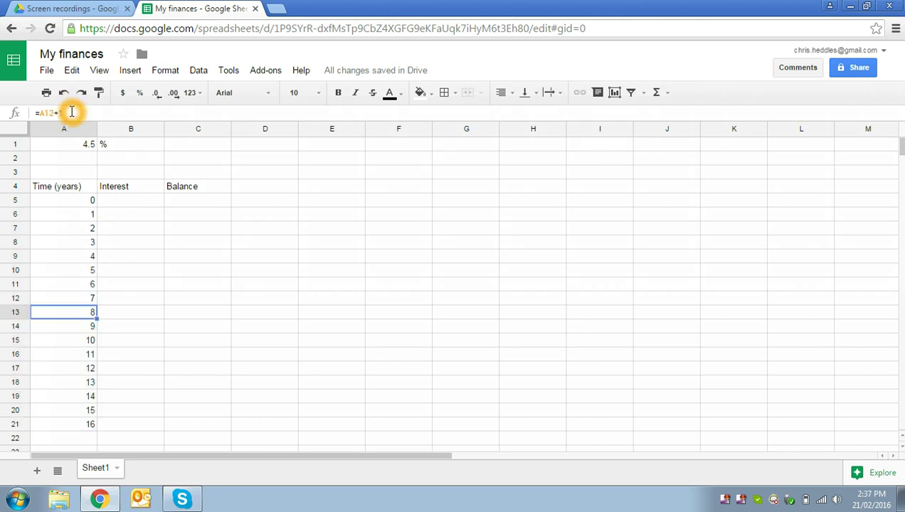
{"action": "left_click_drag", "start_coordinate": [63, 113], "coordinate": [49, 113]}
{"action": "left_click", "coordinate": [33, 112], "text": "shift"}
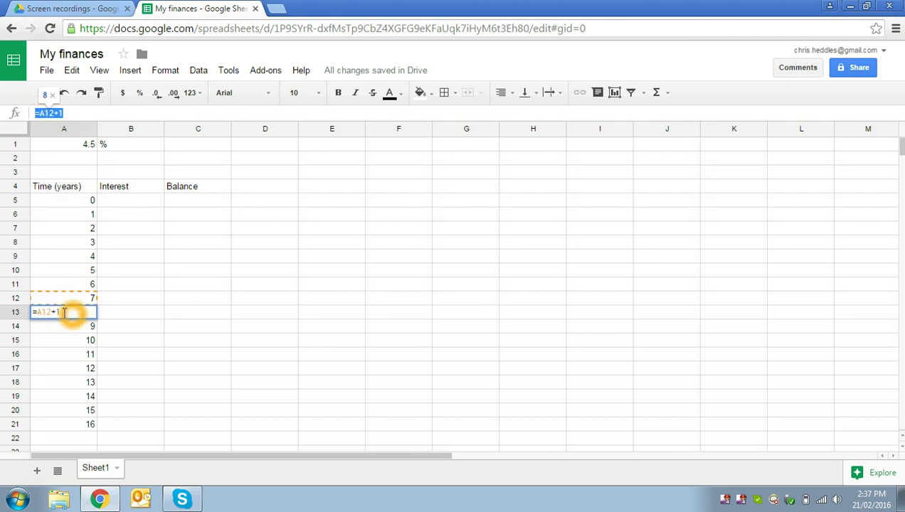
{"action": "left_click_drag", "start_coordinate": [68, 313], "coordinate": [54, 317]}
{"action": "left_click", "coordinate": [53, 318]}
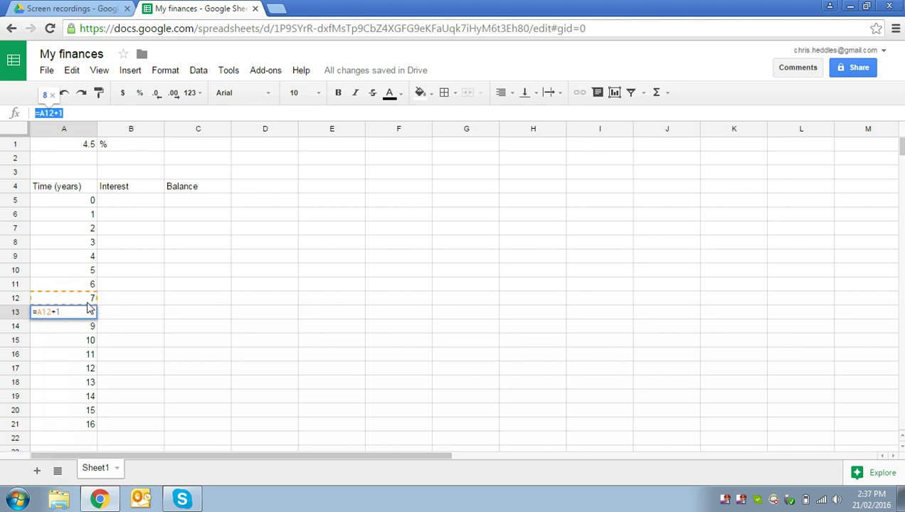
{"action": "key", "text": "Return"}
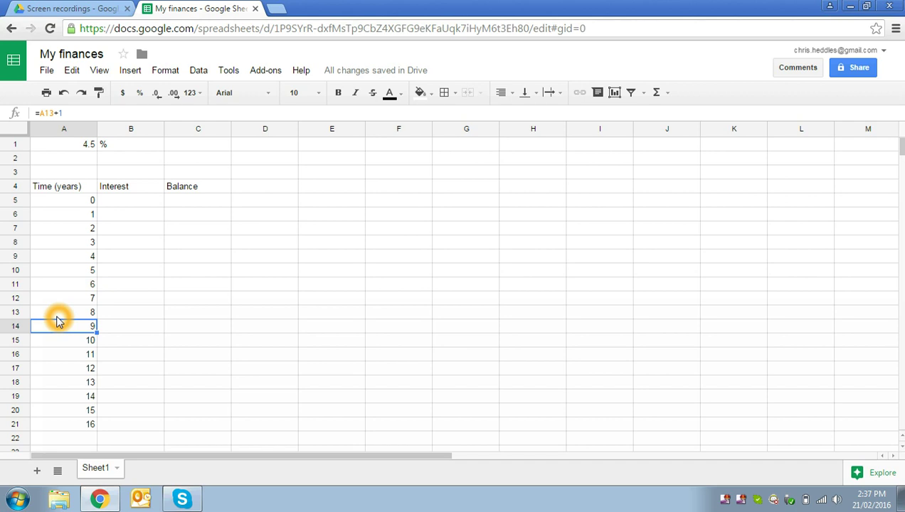
{"action": "left_click", "coordinate": [57, 316]}
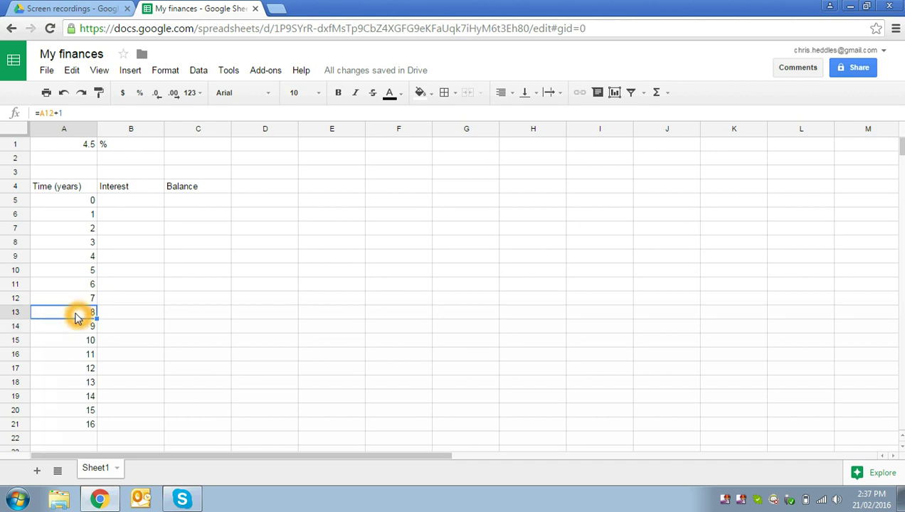
Step: Enter a $400 starting balance in C5 for year 0
{"action": "left_click", "coordinate": [110, 202]}
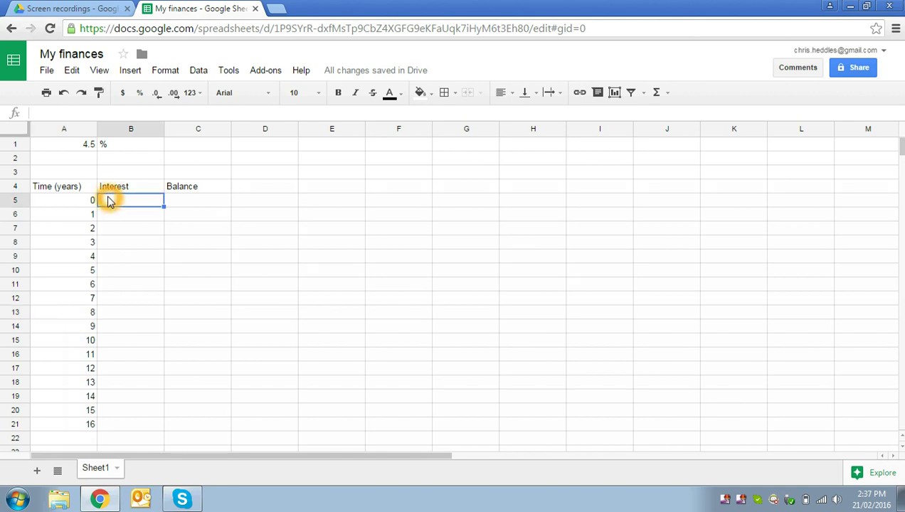
{"action": "left_click", "coordinate": [182, 202]}
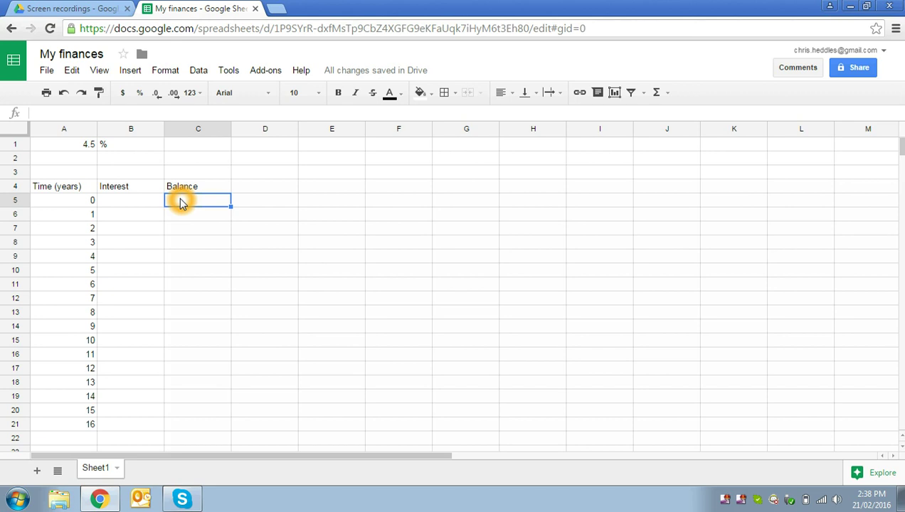
{"action": "type", "text": "$400"}
{"action": "key", "text": "Return"}
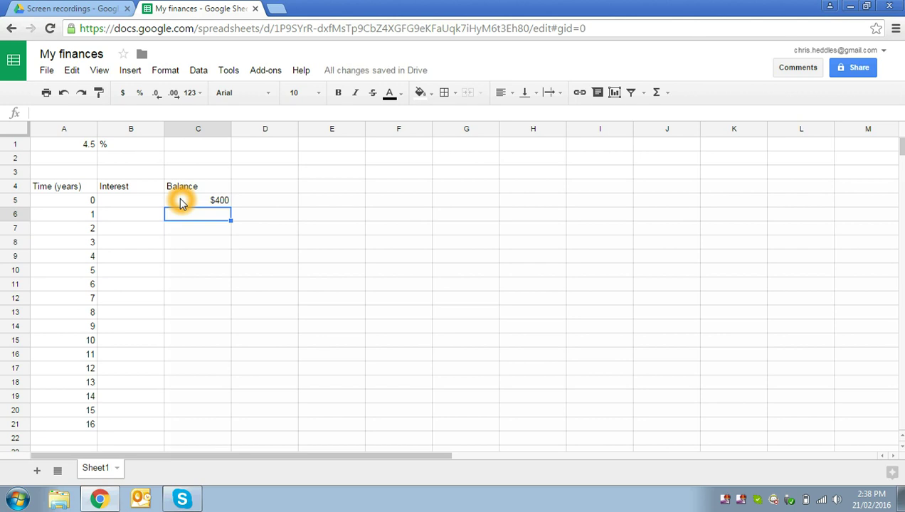
{"action": "key", "text": "Left"}
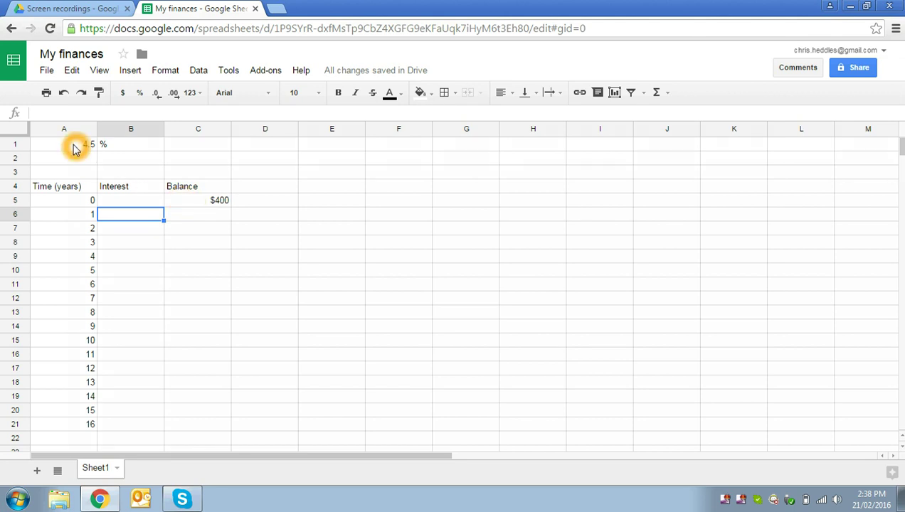
Step: Enter =C5*A1 in B6 for year 1's interest
{"action": "type", "text": "="}
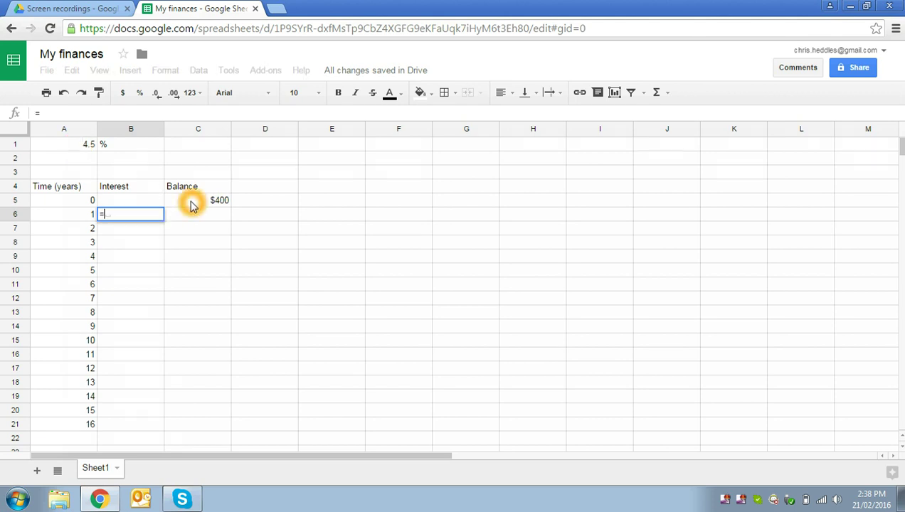
{"action": "left_click", "coordinate": [191, 206]}
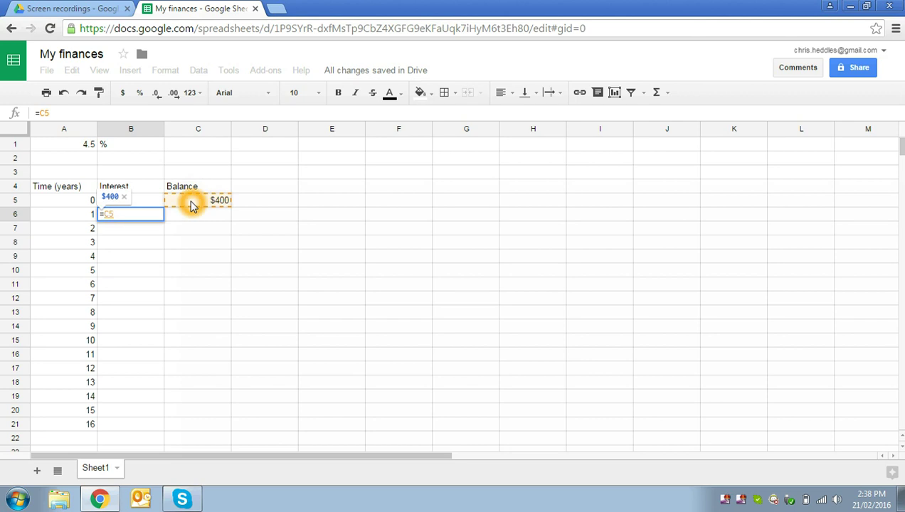
{"action": "type", "text": "*"}
{"action": "left_click", "coordinate": [75, 148]}
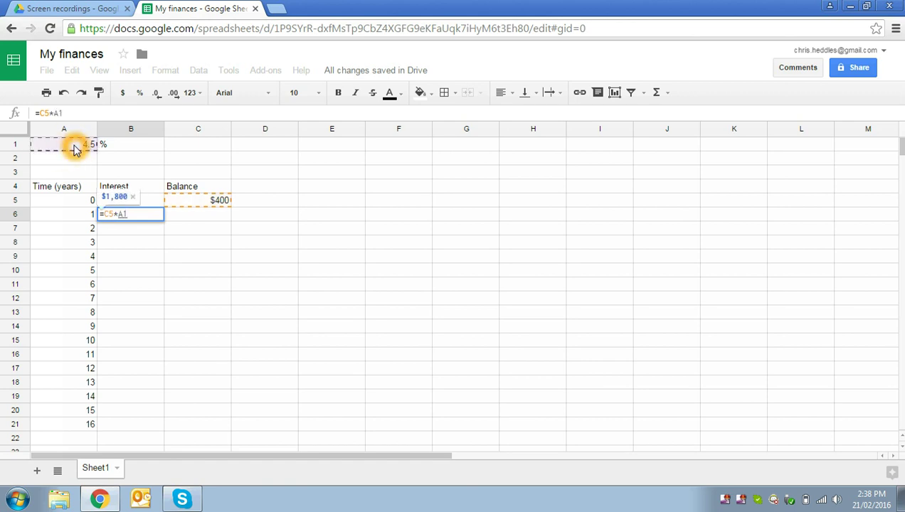
{"action": "key", "text": "Return"}
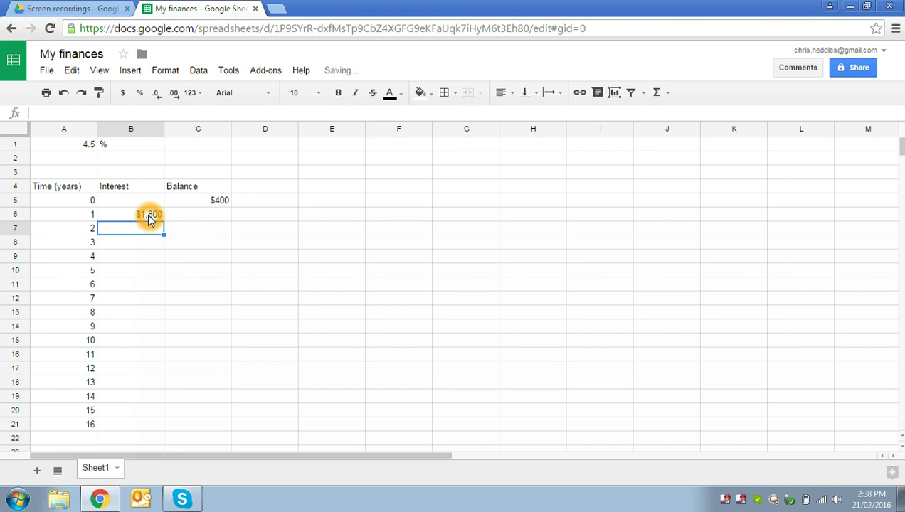
{"action": "left_click", "coordinate": [104, 216]}
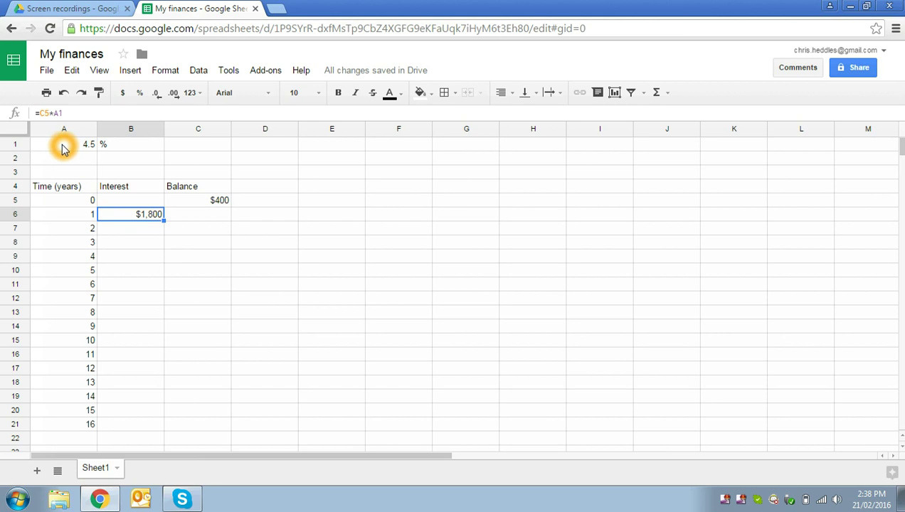
{"action": "left_click", "coordinate": [89, 113]}
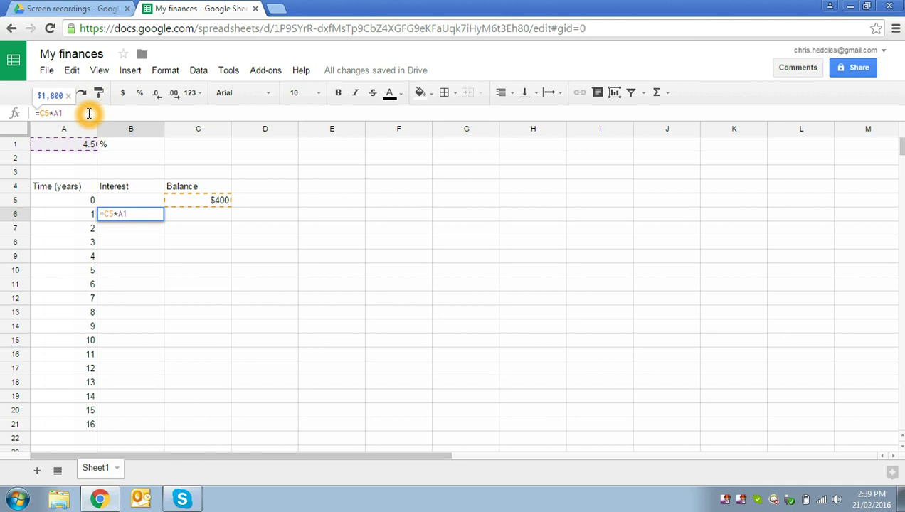
{"action": "type", "text": "/100"}
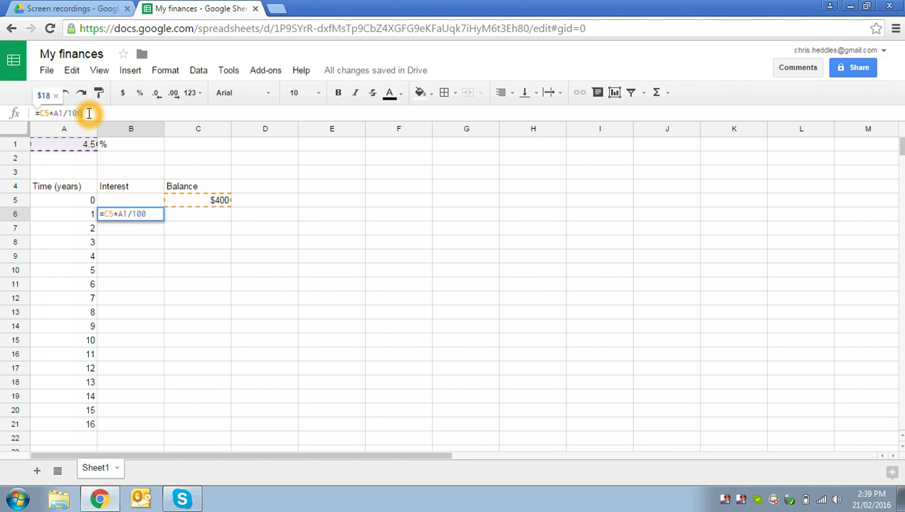
{"action": "key", "text": "Return"}
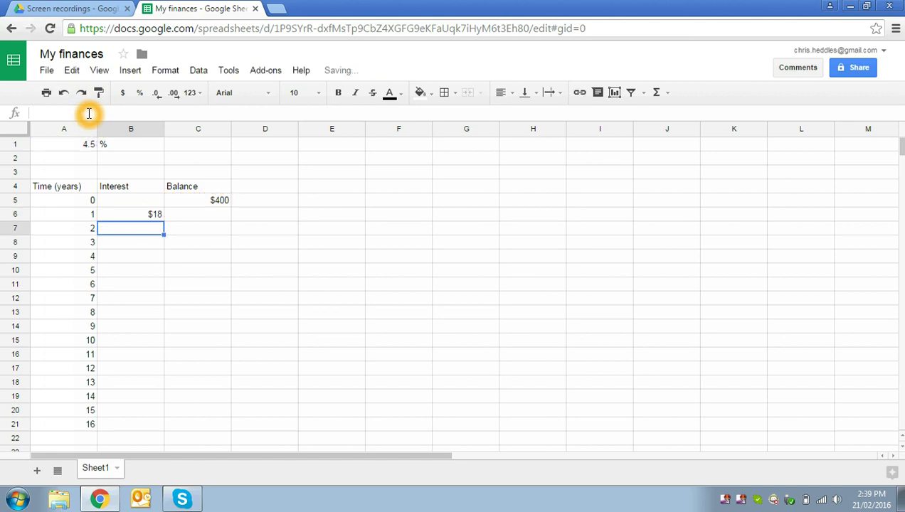
{"action": "key", "text": "Up"}
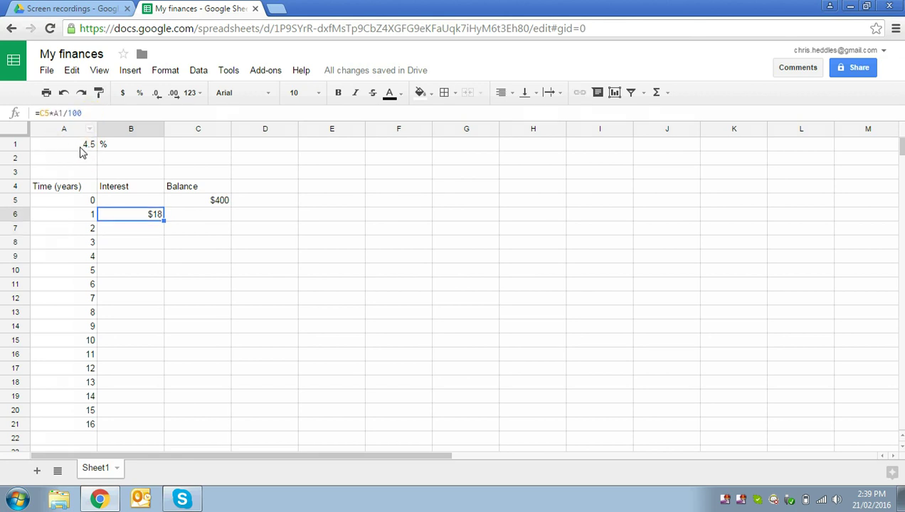
{"action": "left_click", "coordinate": [83, 150]}
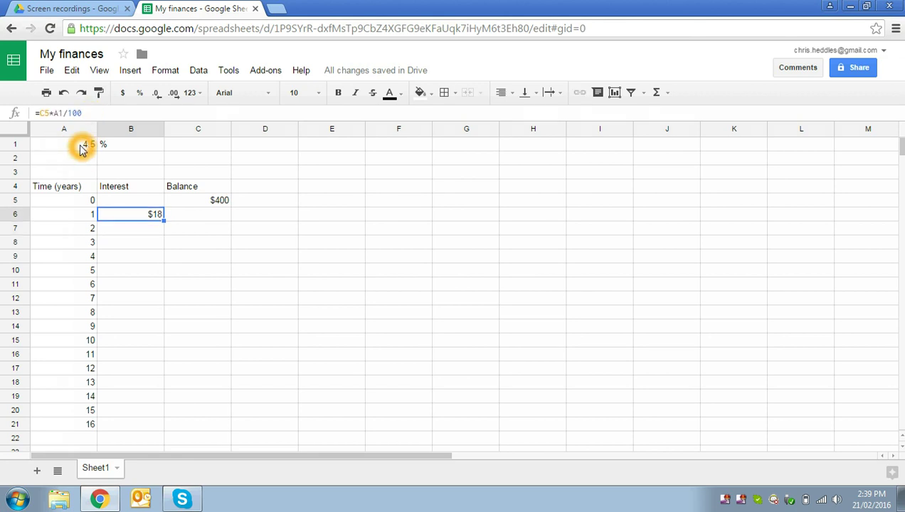
{"action": "left_click", "coordinate": [147, 216]}
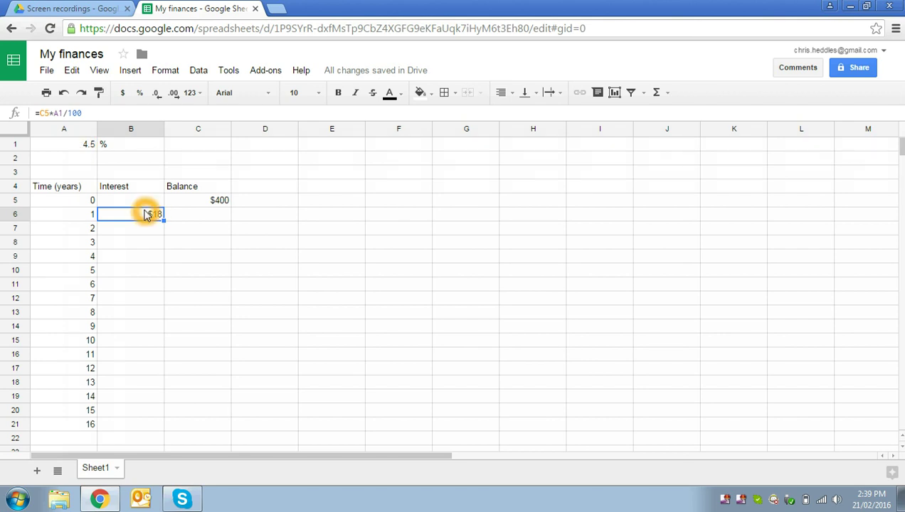
{"action": "key", "text": "ctrl+z"}
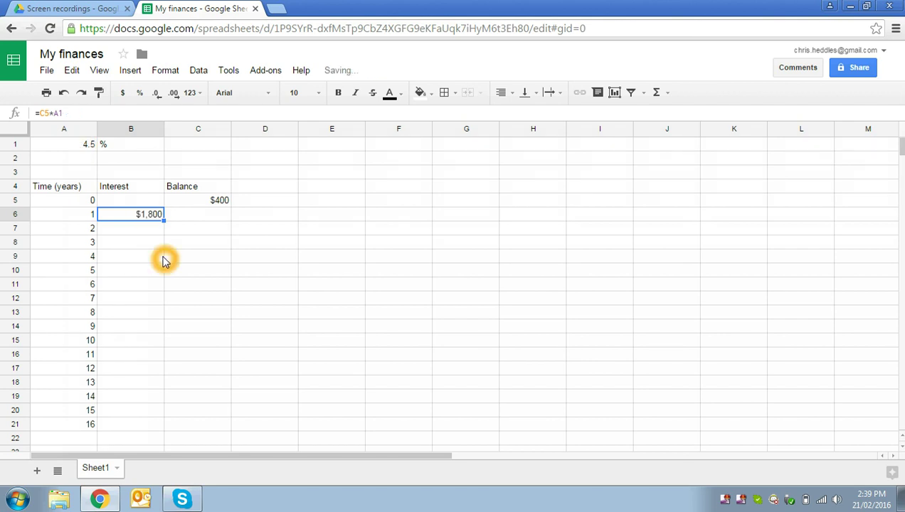
Step: Change the rate in A1 from 4.5 to 4.5% so B6 shows $18
{"action": "left_click", "coordinate": [80, 146]}
{"action": "left_click", "coordinate": [81, 147]}
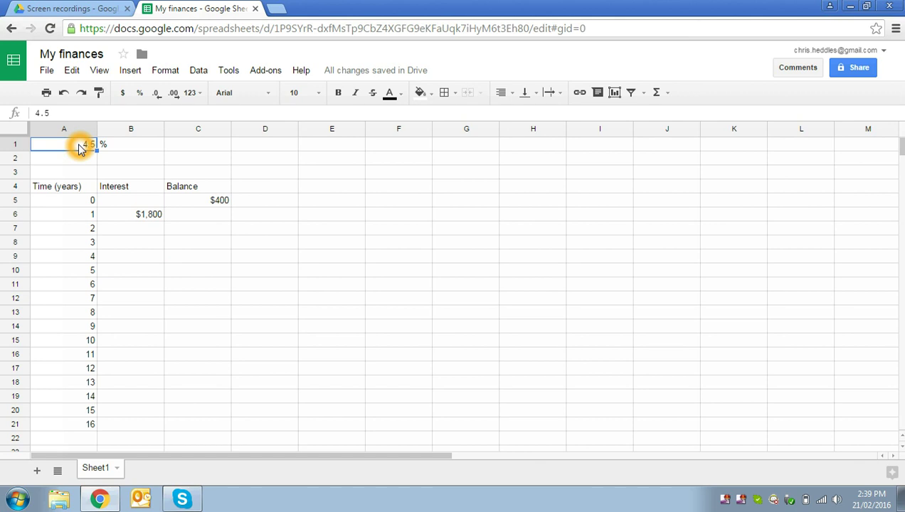
{"action": "left_click", "coordinate": [59, 112]}
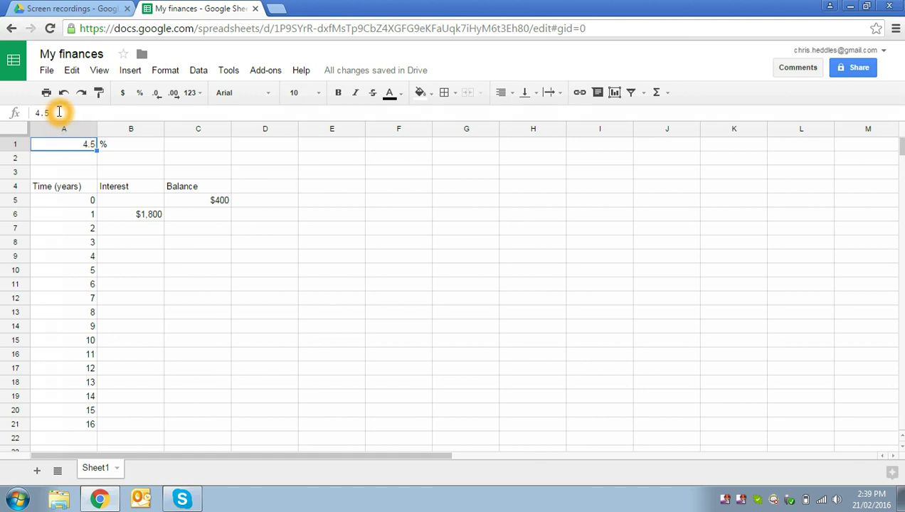
{"action": "left_click", "coordinate": [71, 113]}
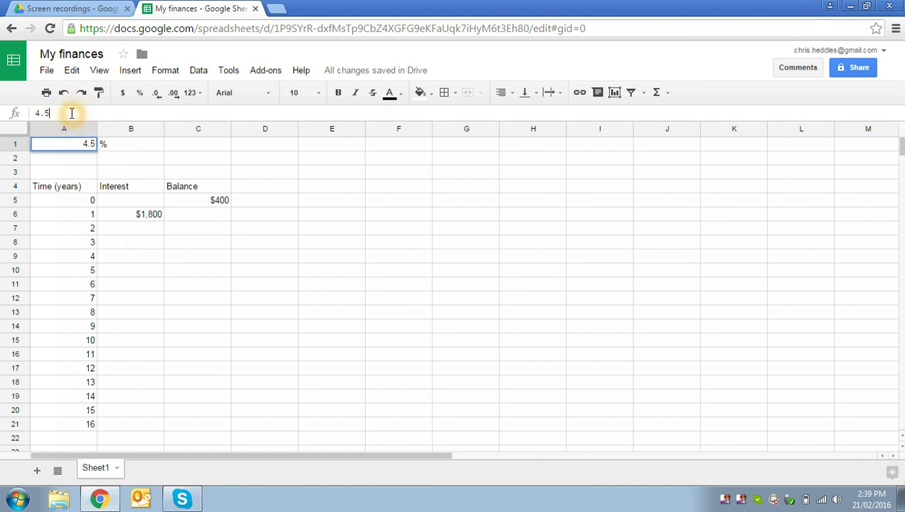
{"action": "type", "text": "%"}
{"action": "key", "text": "Return"}
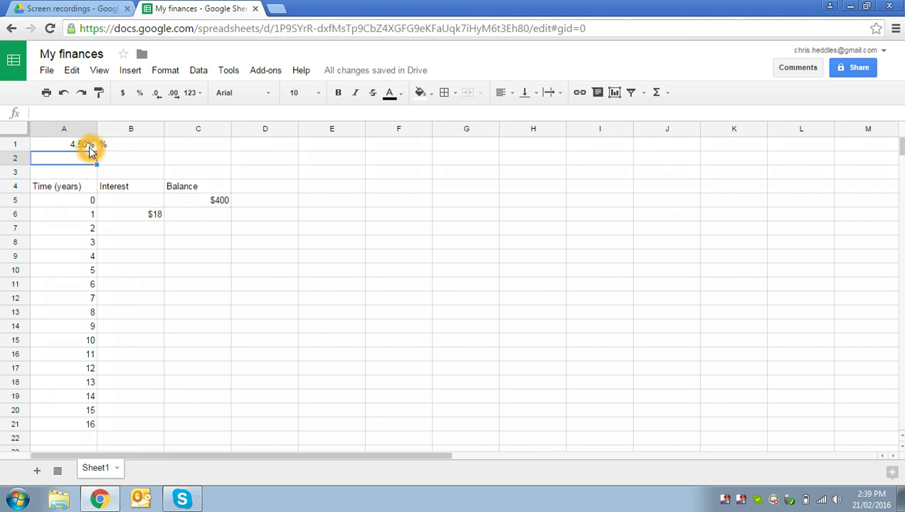
Step: Delete the redundant % label from B1
{"action": "left_click", "coordinate": [107, 145]}
{"action": "key", "text": "Delete"}
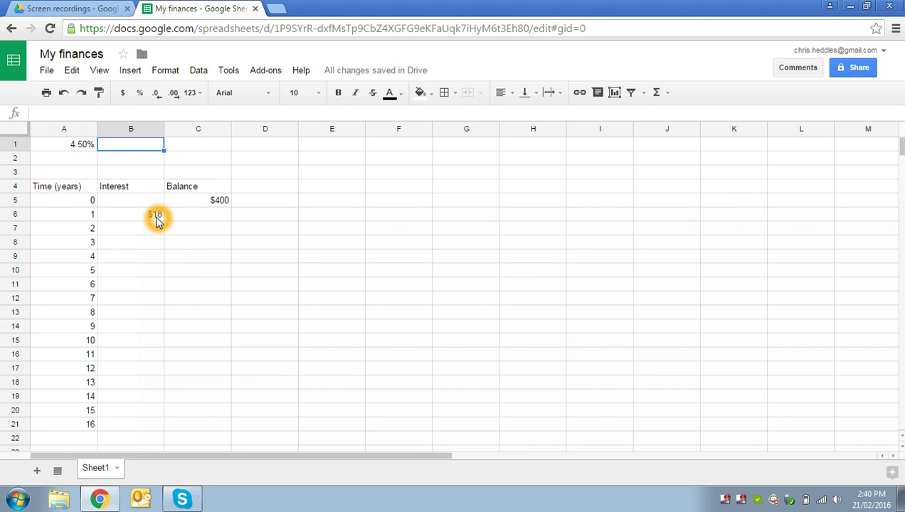
{"action": "left_click", "coordinate": [187, 216]}
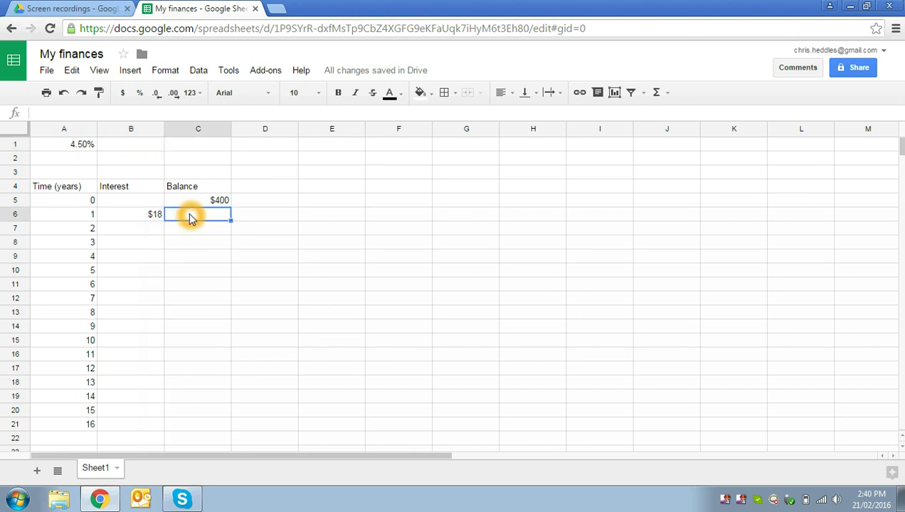
Step: Enter =C5+B6 in C6 so the year-1 balance becomes $418 ($400 plus $18 interest)
{"action": "type", "text": "="}
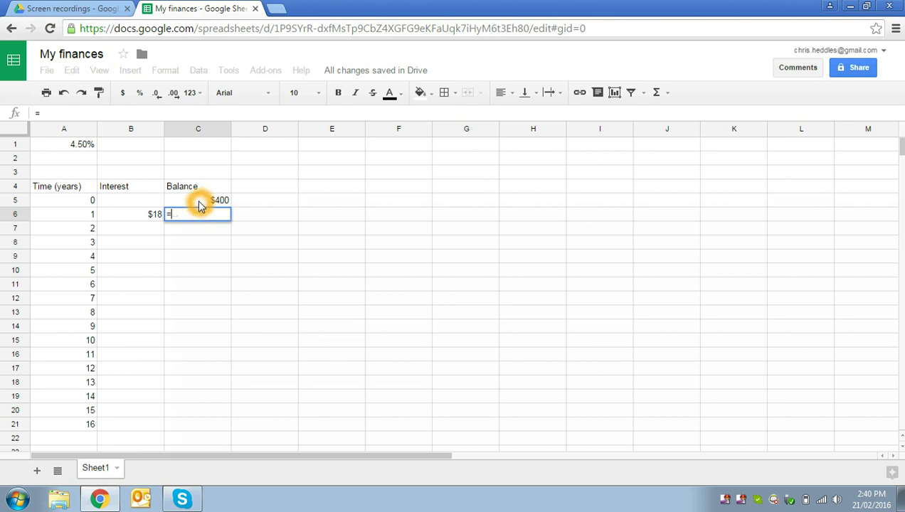
{"action": "left_click", "coordinate": [199, 206]}
{"action": "type", "text": "+"}
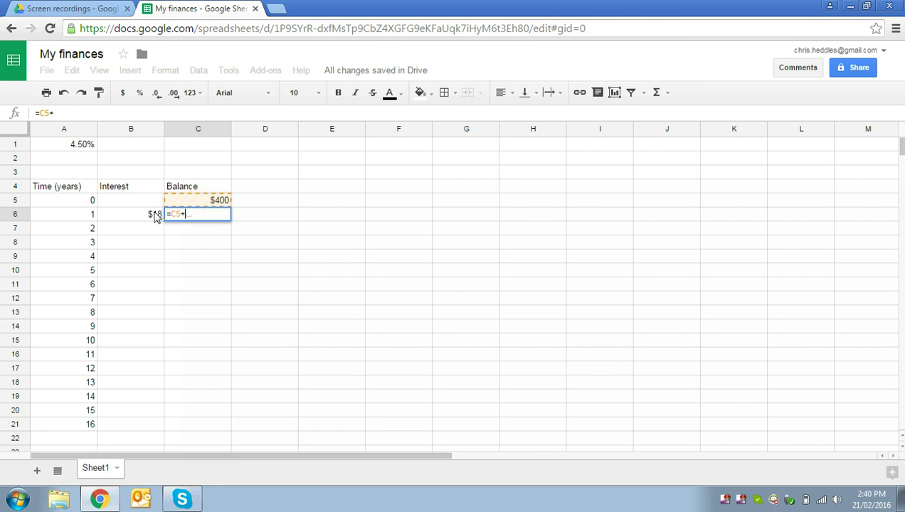
{"action": "left_click", "coordinate": [149, 215]}
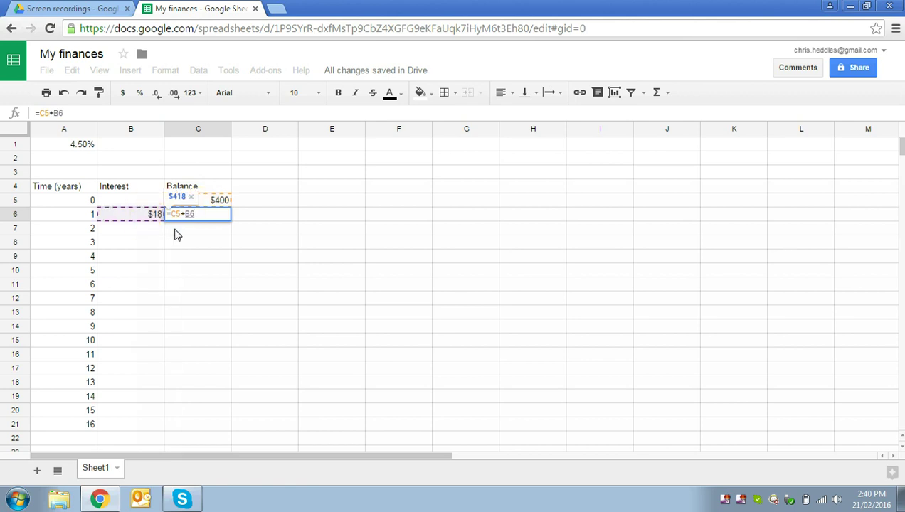
{"action": "left_click", "coordinate": [222, 200]}
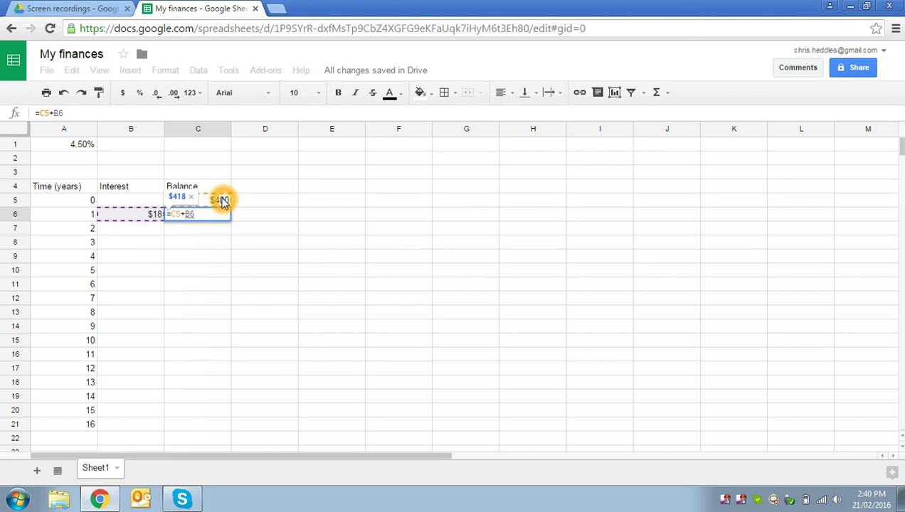
{"action": "left_click", "coordinate": [123, 215]}
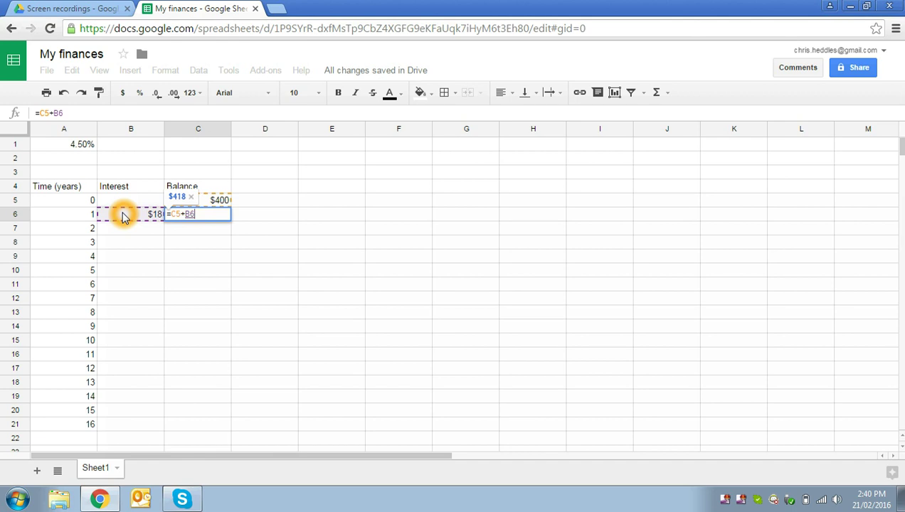
{"action": "key", "text": "Return"}
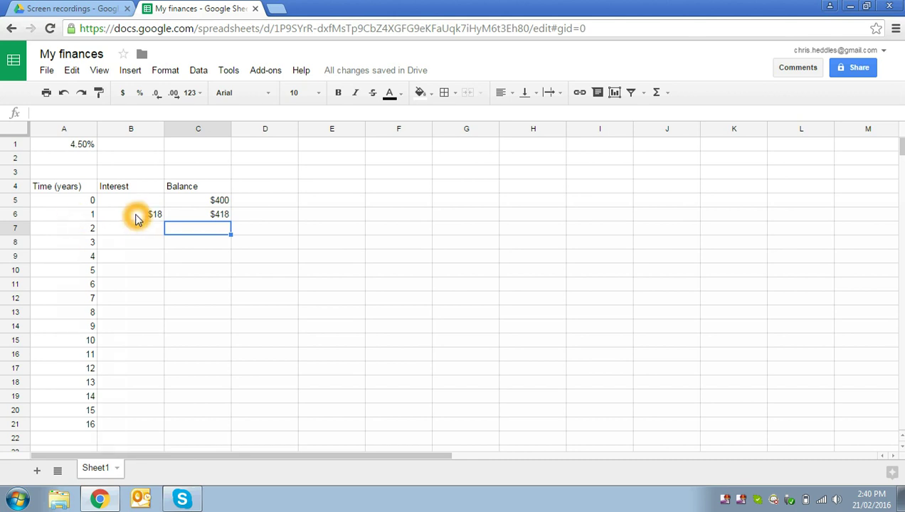
Step: Fill the interest and balance formulas down B6:C21 through year 16
{"action": "left_click_drag", "start_coordinate": [135, 215], "coordinate": [198, 427]}
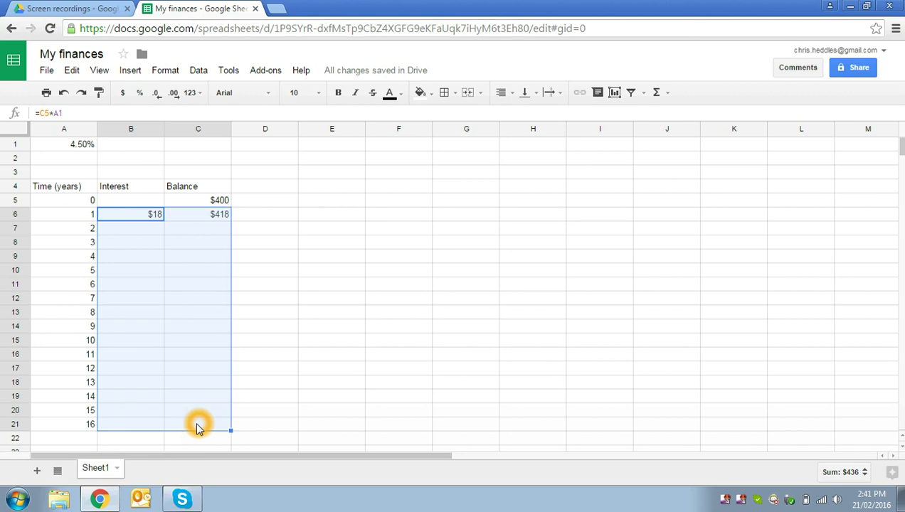
{"action": "key", "text": "ctrl+d"}
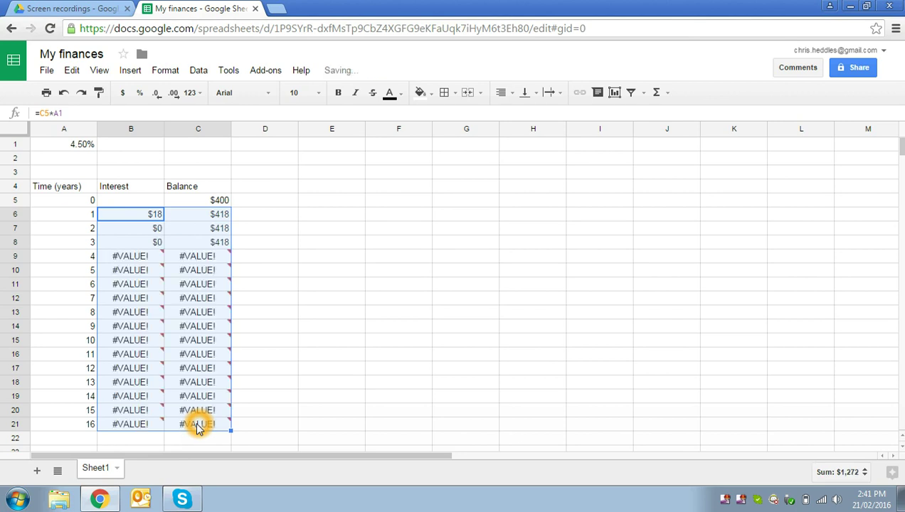
{"action": "mouse_move", "coordinate": [130, 276]}
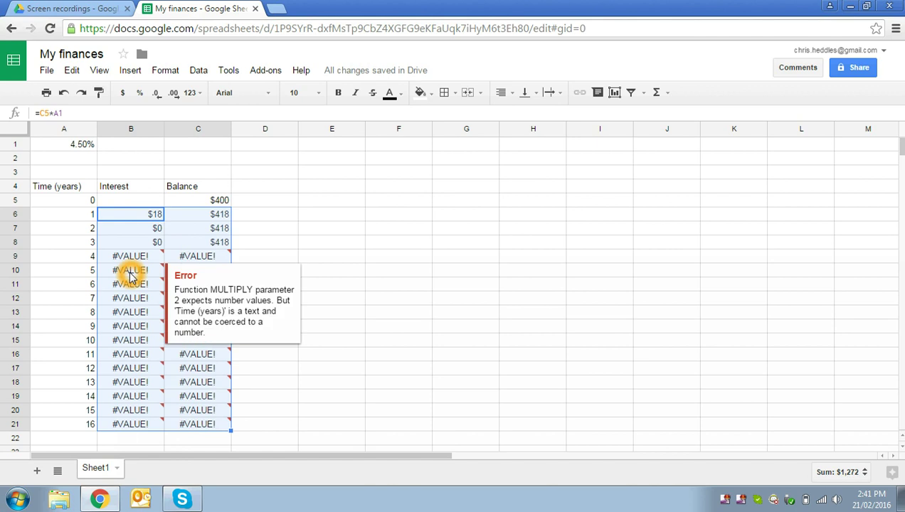
{"action": "left_click", "coordinate": [140, 231]}
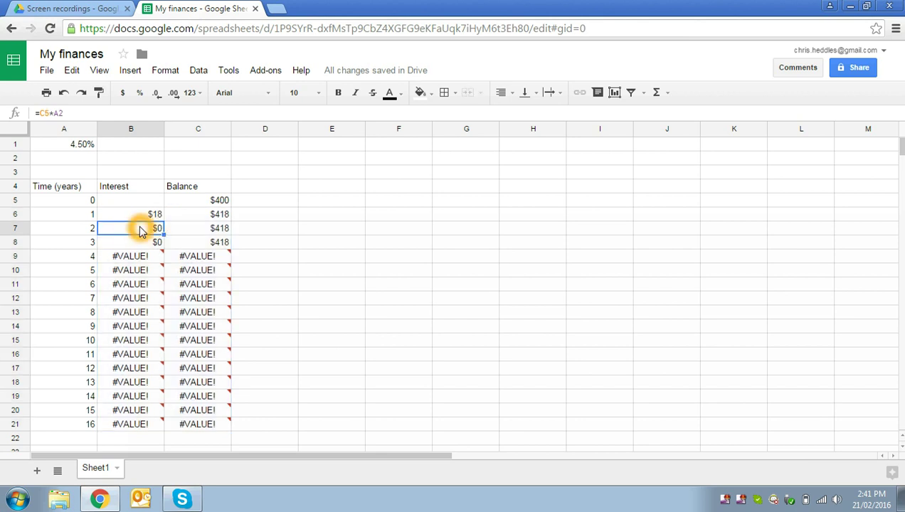
{"action": "double_click", "coordinate": [140, 228]}
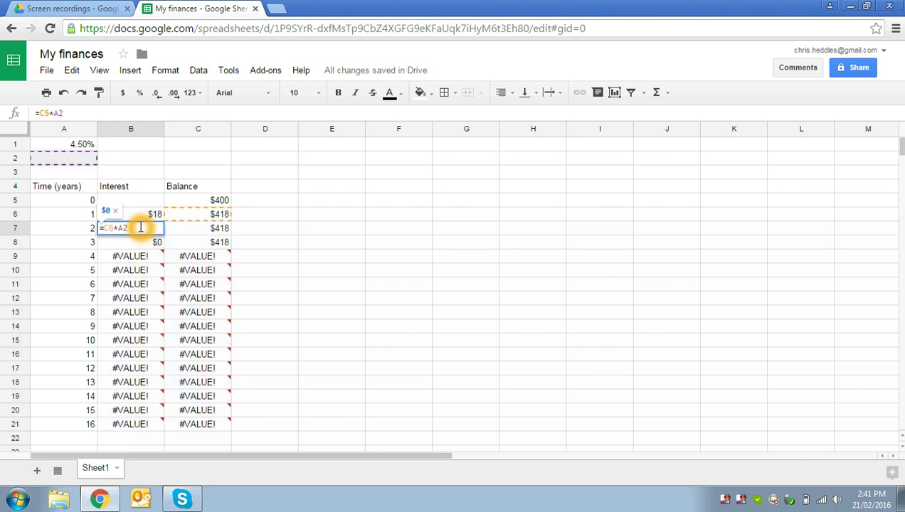
{"action": "left_click", "coordinate": [65, 114]}
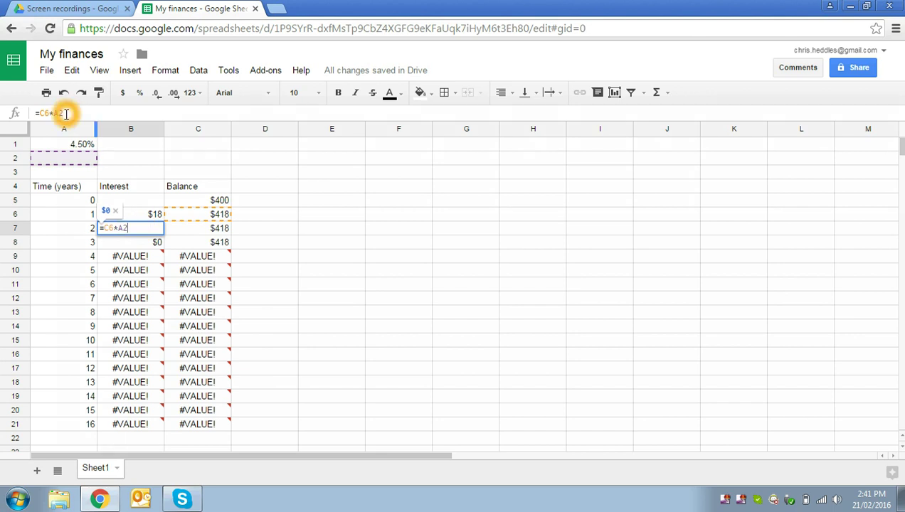
{"action": "left_click", "coordinate": [105, 209]}
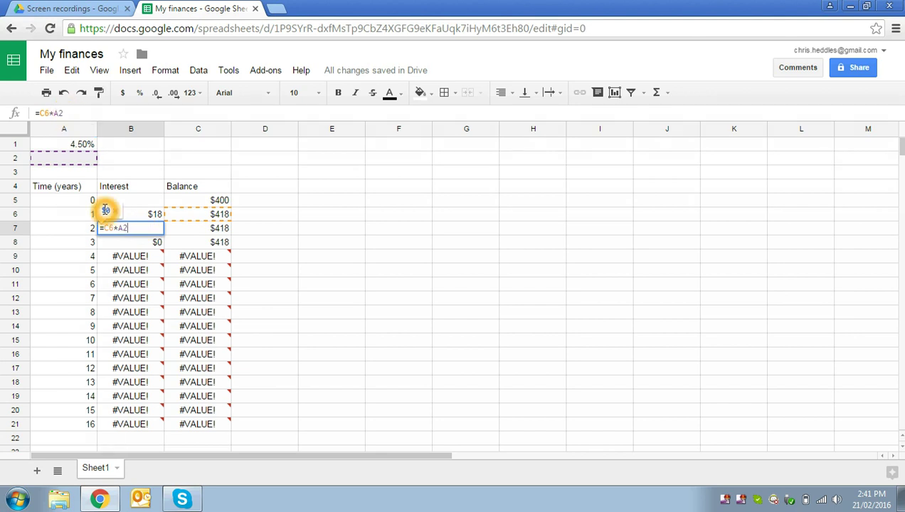
{"action": "left_click", "coordinate": [66, 158]}
{"action": "left_click", "coordinate": [197, 217]}
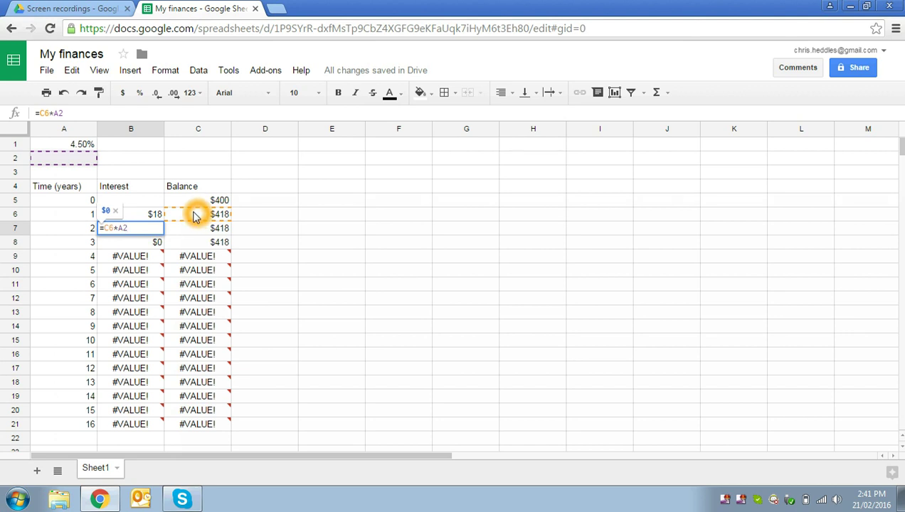
{"action": "left_click", "coordinate": [137, 228]}
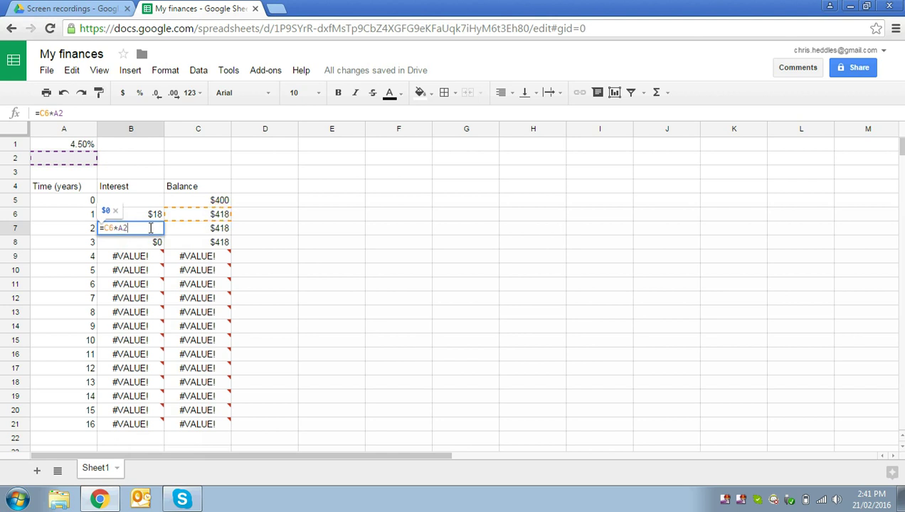
{"action": "left_click", "coordinate": [126, 231]}
{"action": "left_click", "coordinate": [61, 148]}
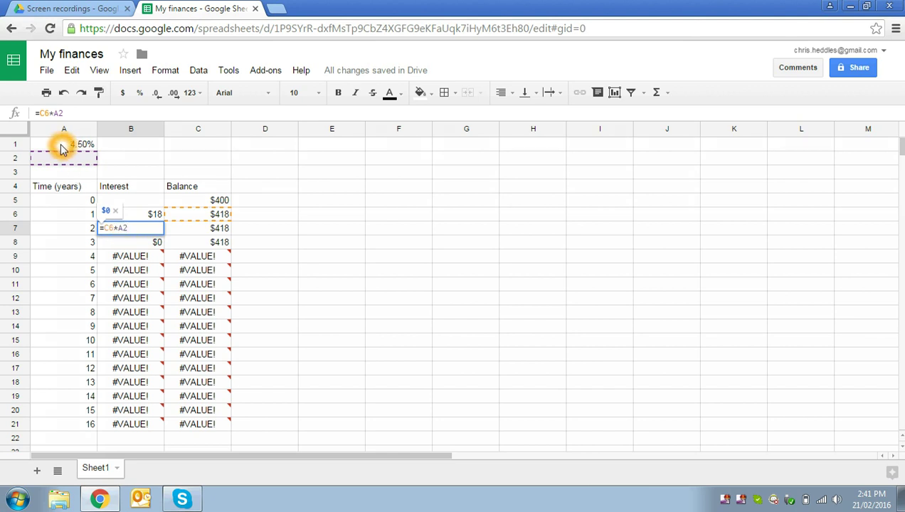
{"action": "left_click", "coordinate": [62, 158]}
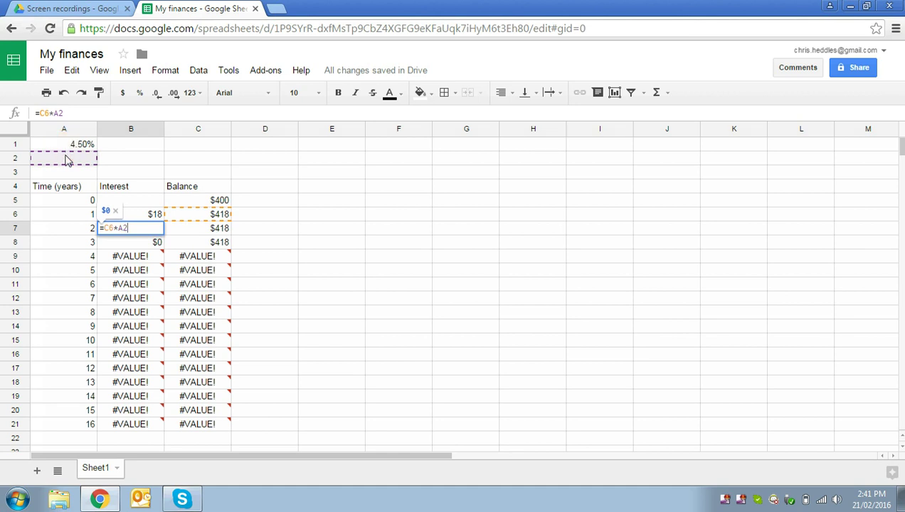
{"action": "left_click", "coordinate": [67, 162]}
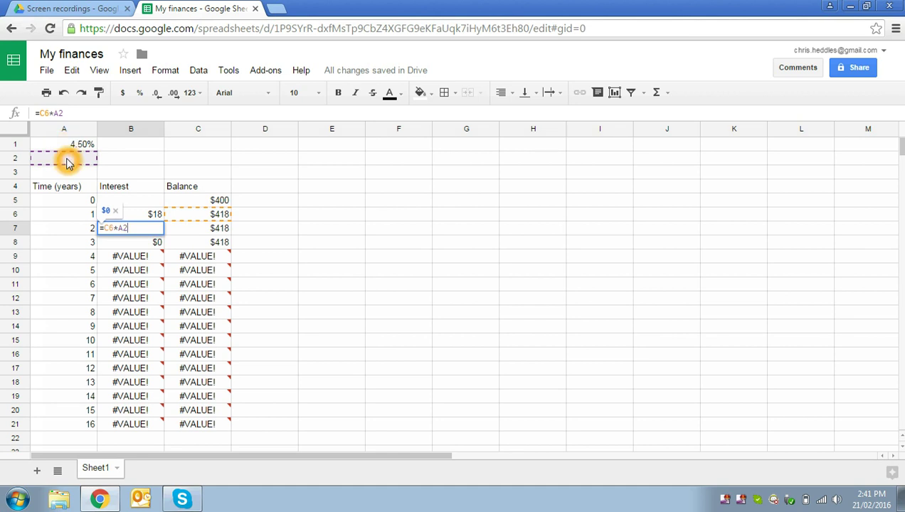
{"action": "key", "text": "Return"}
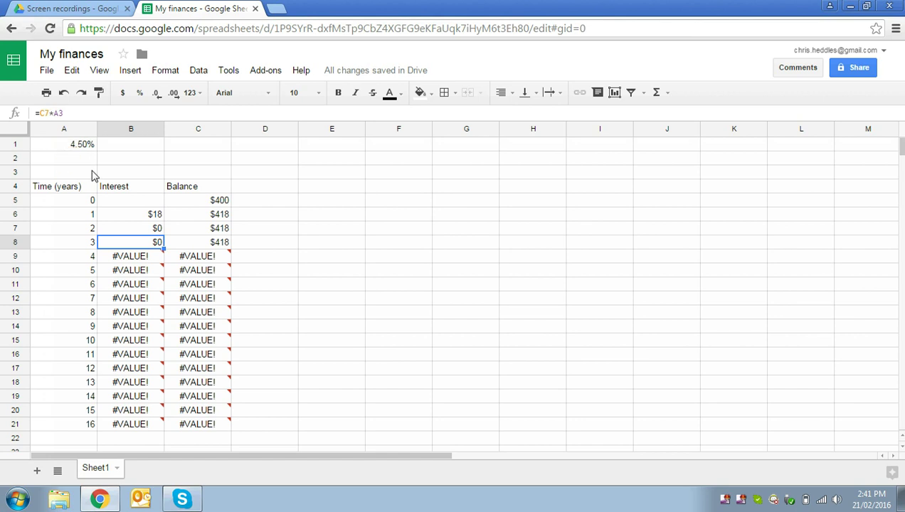
Step: Change B6's interest formula to =C5*$A$1 so it always uses the 4.50% rate
{"action": "left_click", "coordinate": [131, 218]}
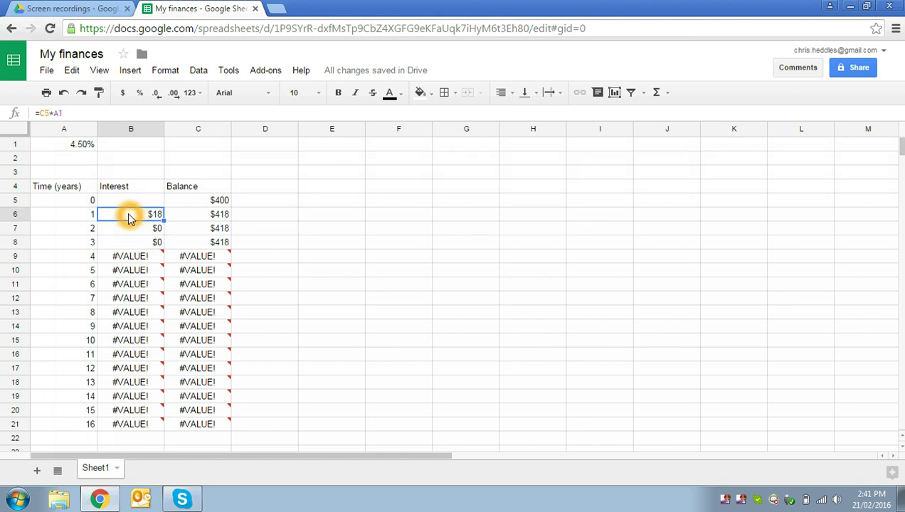
{"action": "left_click", "coordinate": [48, 114]}
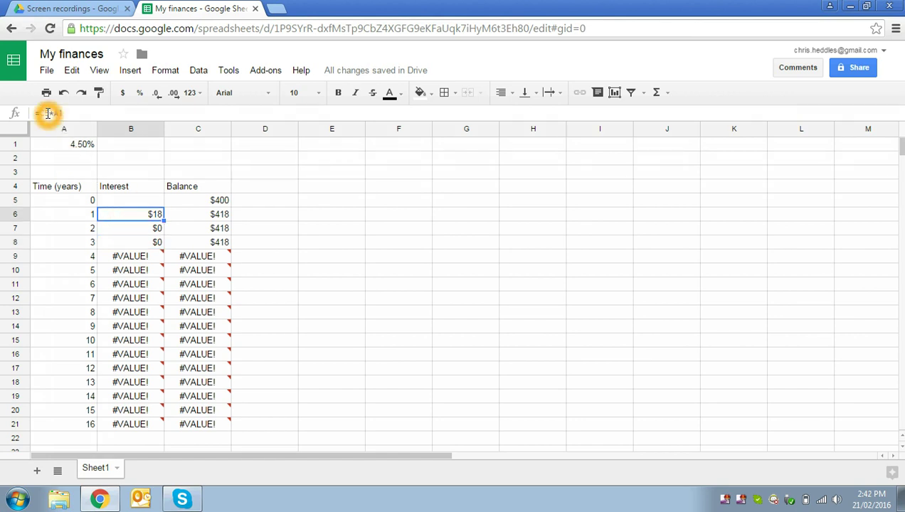
{"action": "left_click", "coordinate": [143, 218]}
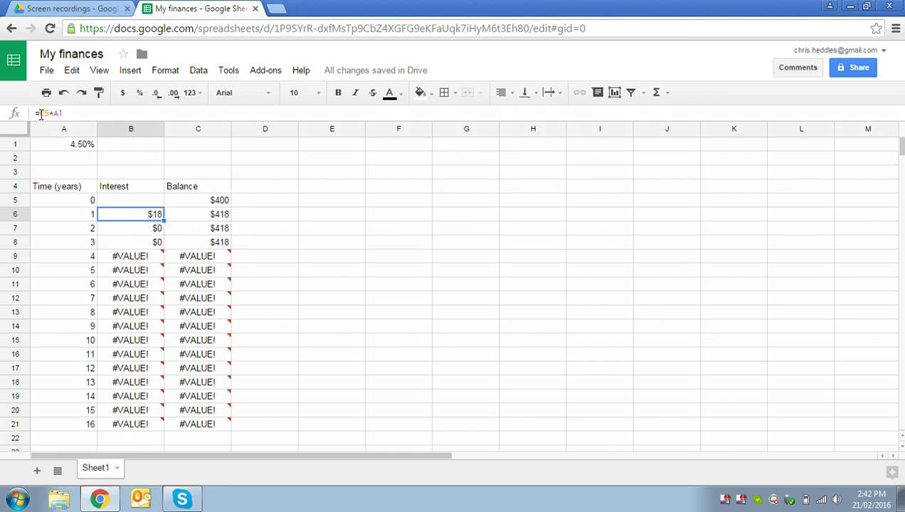
{"action": "left_click", "coordinate": [220, 202]}
{"action": "left_click", "coordinate": [53, 111]}
{"action": "left_click", "coordinate": [54, 112]}
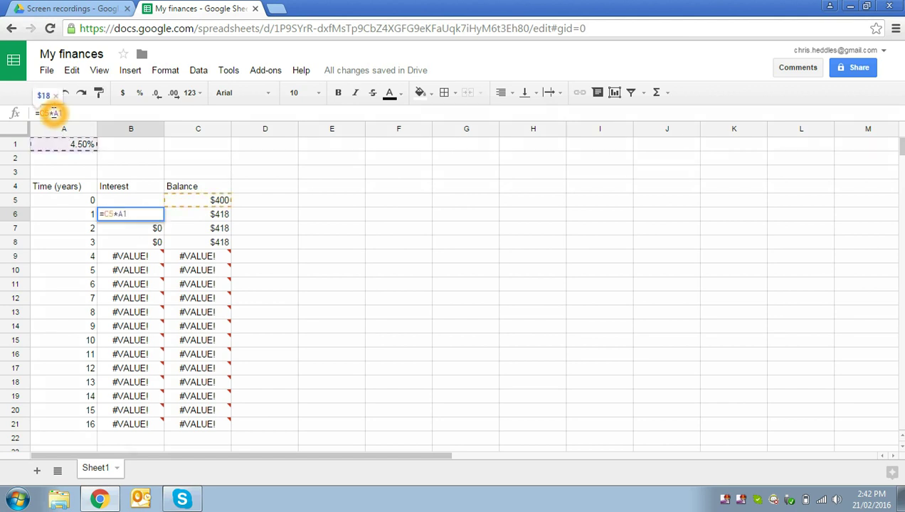
{"action": "type", "text": "$A$"}
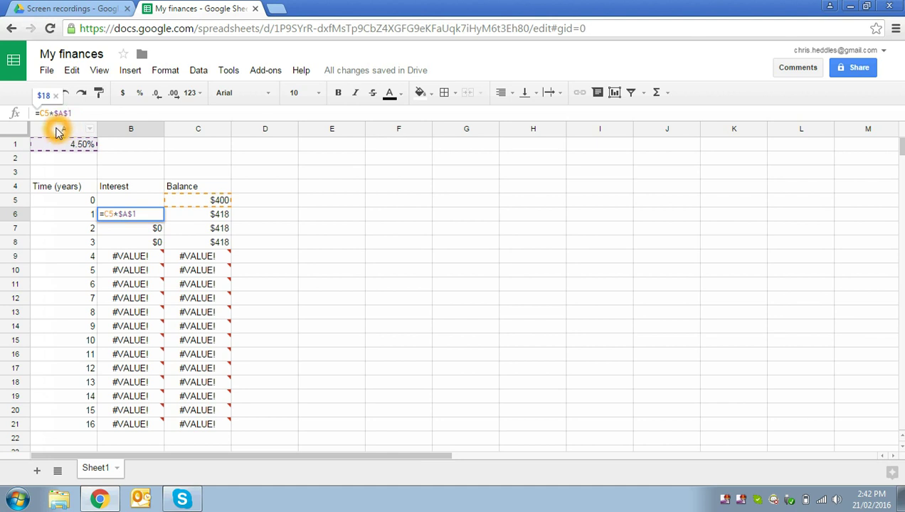
{"action": "key", "text": "Return"}
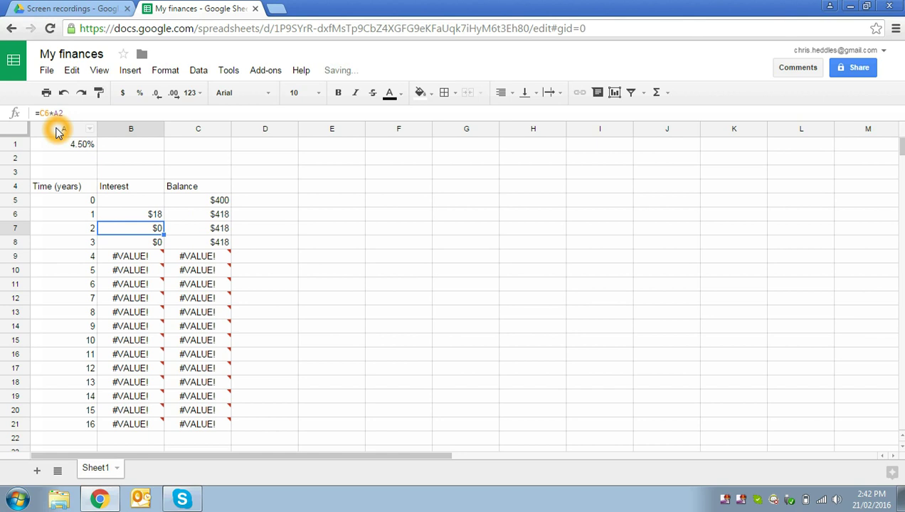
{"action": "key", "text": "Up"}
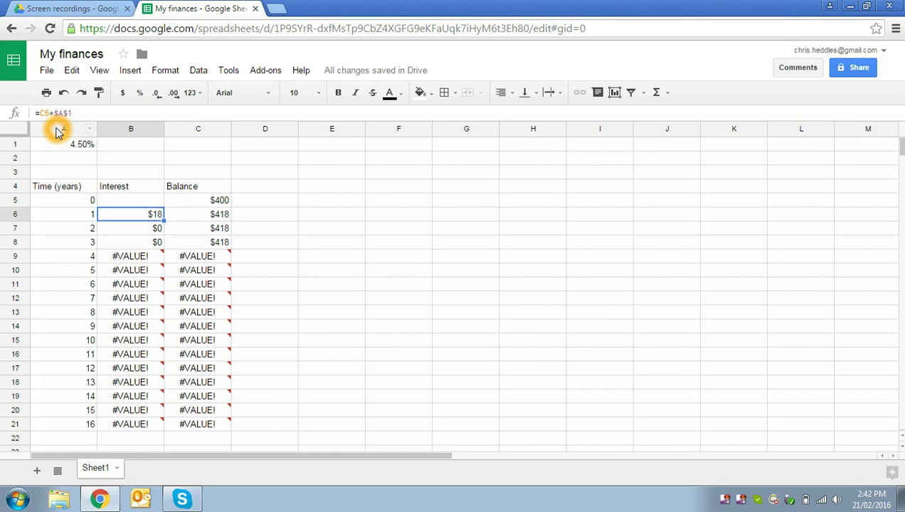
Step: Fill the locked-rate interest formula down B6:B21 and confirm B12 reads =C11*$A$1
{"action": "key", "text": "shift+Down"}
{"action": "key", "text": "shift+Down"}
{"action": "key", "text": "shift+Down"}
{"action": "key", "text": "shift+Down"}
{"action": "key", "text": "shift+Down"}
{"action": "key", "text": "shift+Down"}
{"action": "key", "text": "shift+Down"}
{"action": "key", "text": "shift+Down"}
{"action": "key", "text": "shift+Down"}
{"action": "key", "text": "shift+Down"}
{"action": "key", "text": "shift+Down"}
{"action": "key", "text": "shift+Down"}
{"action": "key", "text": "shift+Down"}
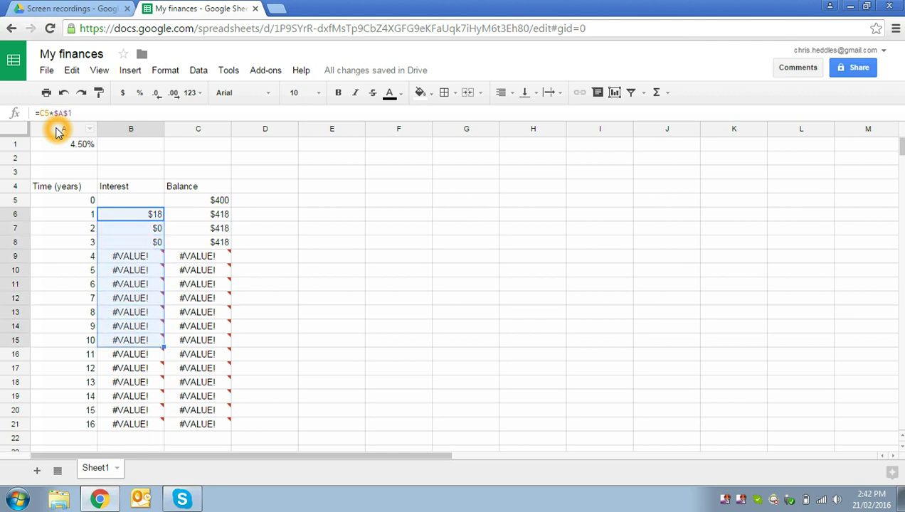
{"action": "key", "text": "shift+Down"}
{"action": "key", "text": "shift+Down"}
{"action": "key", "text": "ctrl+d"}
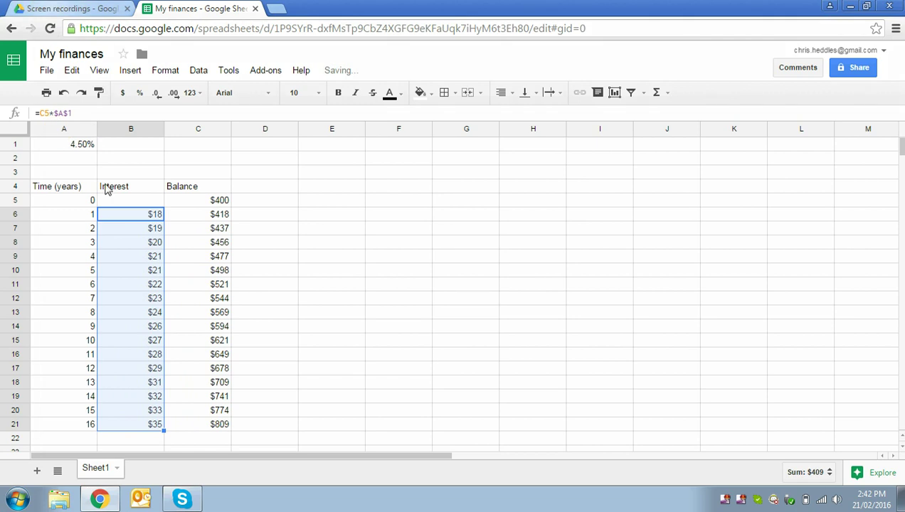
{"action": "left_click", "coordinate": [128, 298]}
{"action": "double_click", "coordinate": [128, 299]}
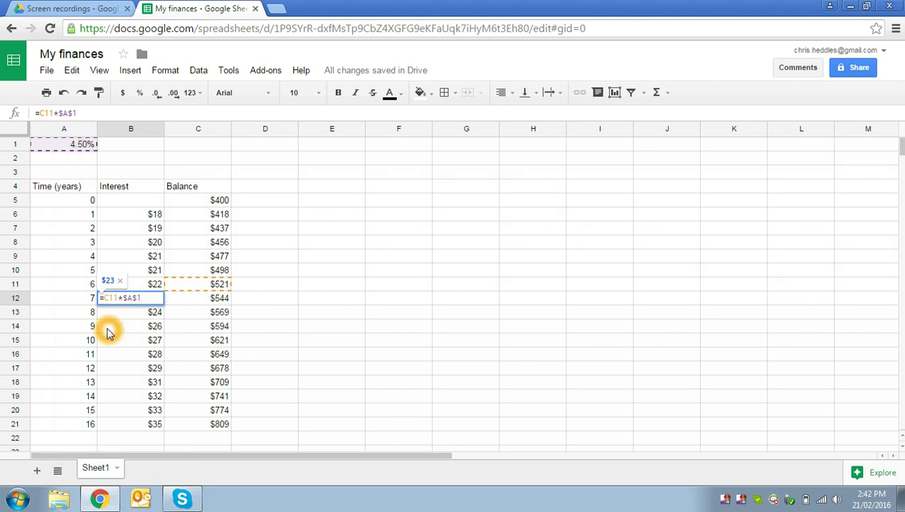
Step: Display C15's formula =C14+B15, adding year 10's $27 interest to $594 for $621
{"action": "key", "text": "Return"}
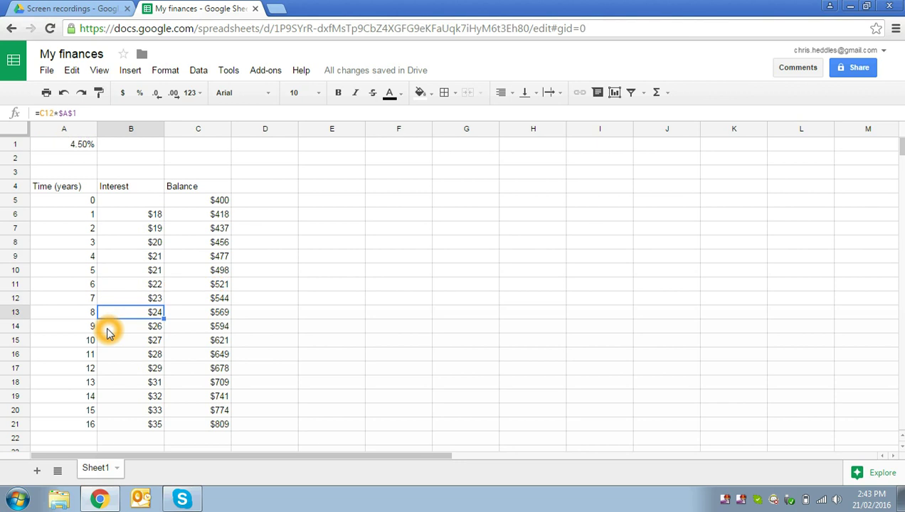
{"action": "left_click", "coordinate": [198, 345]}
{"action": "type", "text": "=C14+B15"}
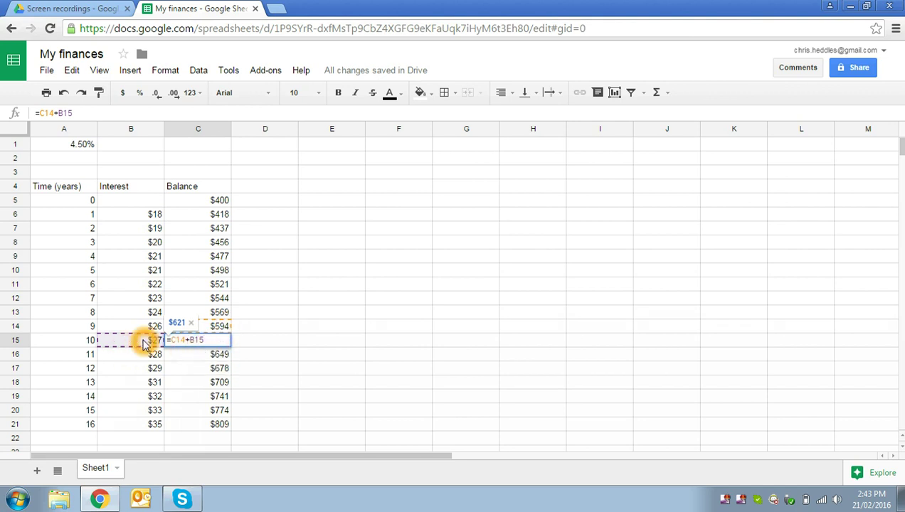
{"action": "left_click", "coordinate": [188, 342]}
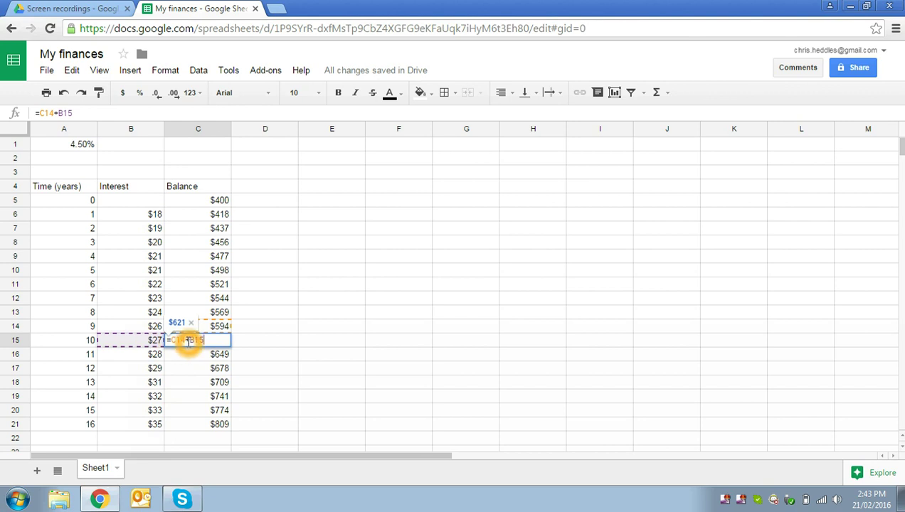